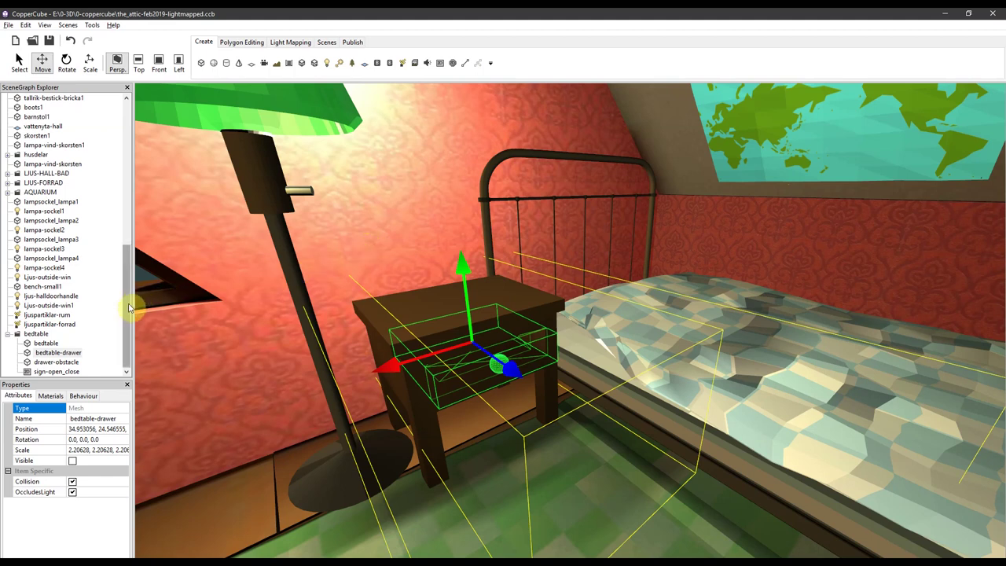
Browse the trainstill-folder, railway, BED and Kameras groups in the SceneGraph.
drag(130, 307, 123, 188)
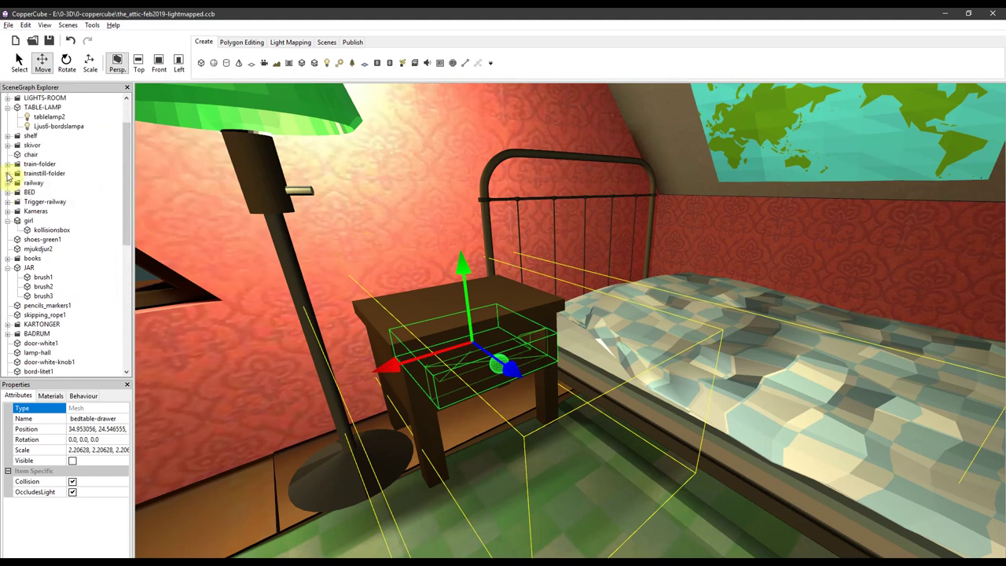
click(7, 172)
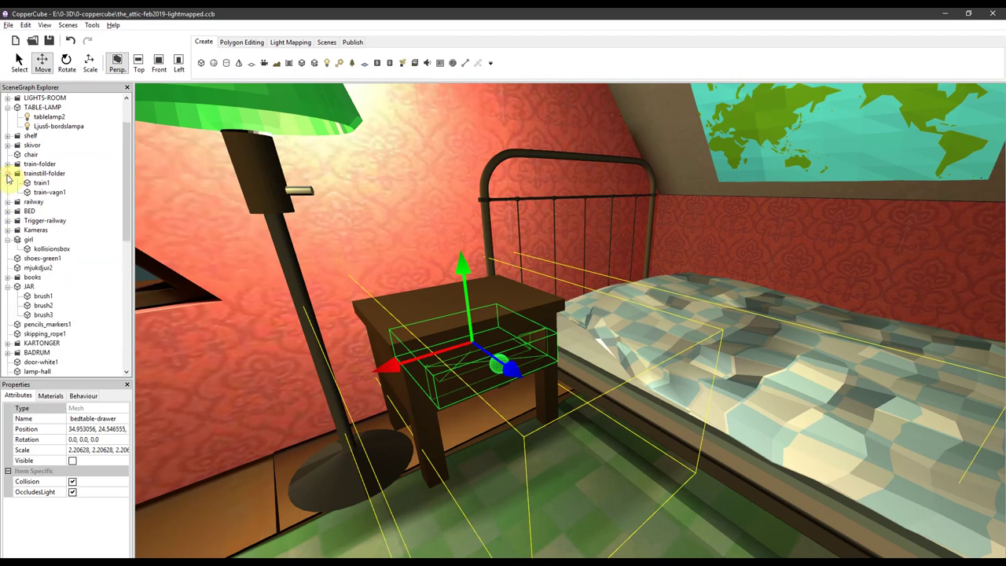
click(7, 173)
click(7, 182)
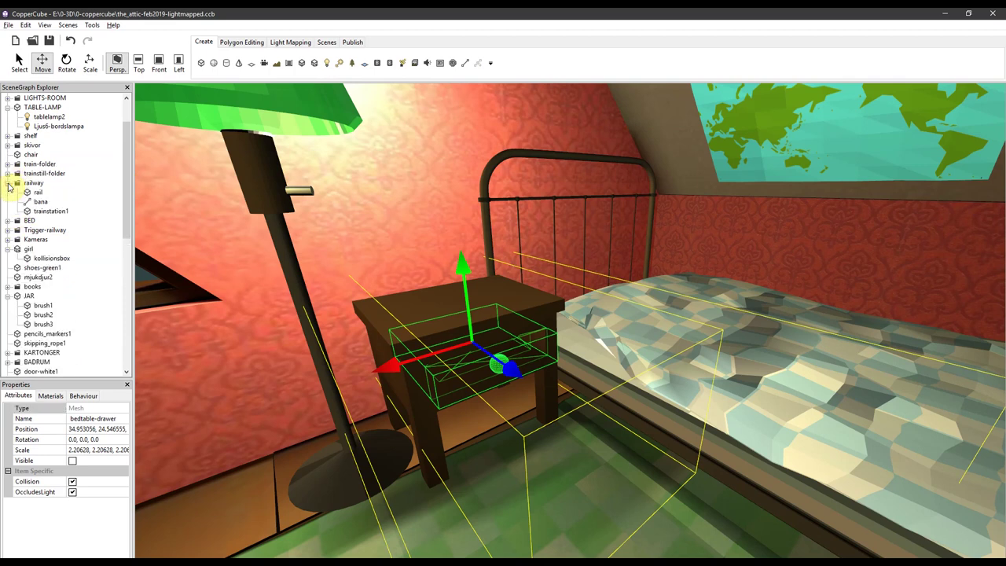
click(7, 182)
click(7, 192)
click(7, 192)
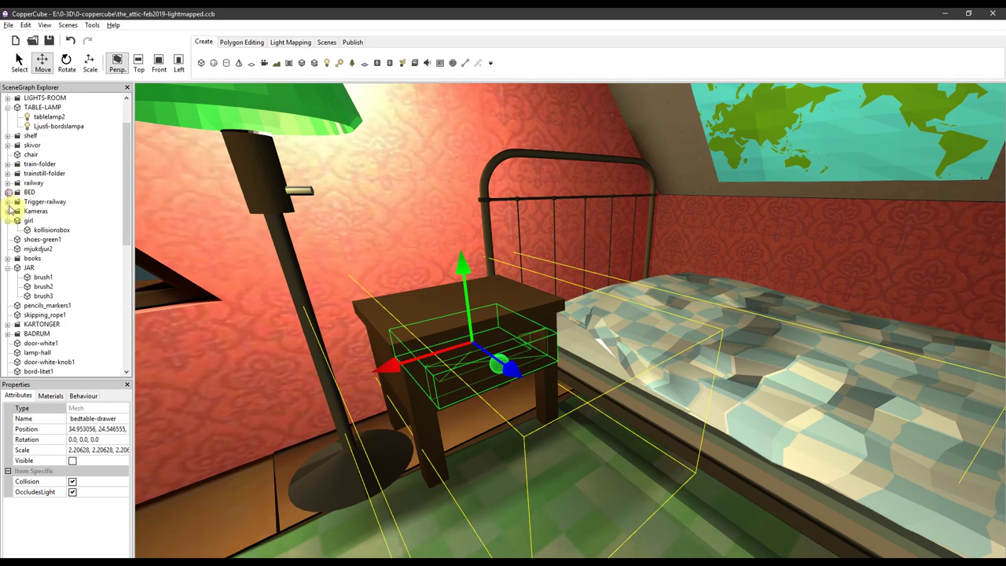
click(7, 210)
click(7, 211)
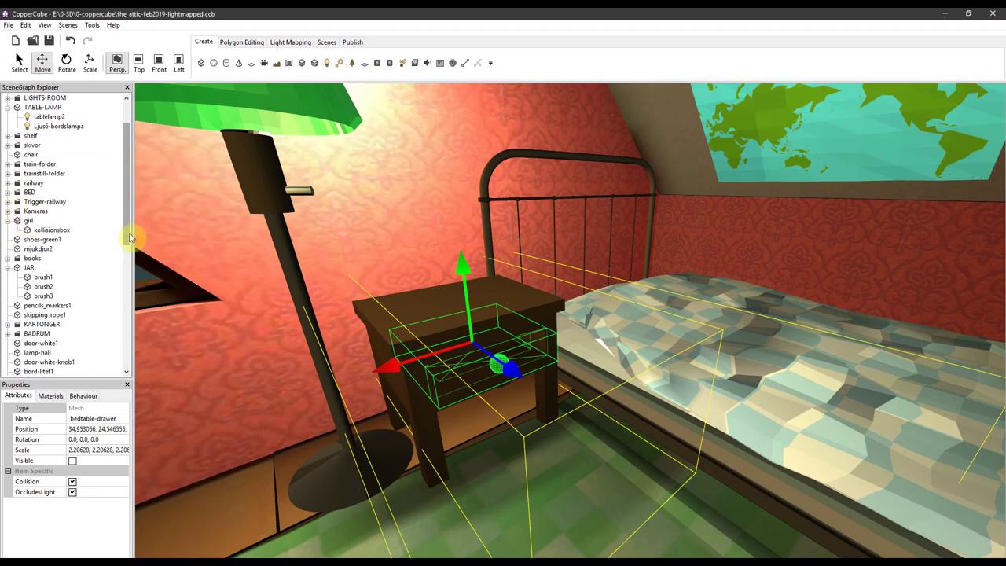
Select the Scen1 scene root, then scroll down and select the bedtable folder.
scroll(131, 228, up, 2)
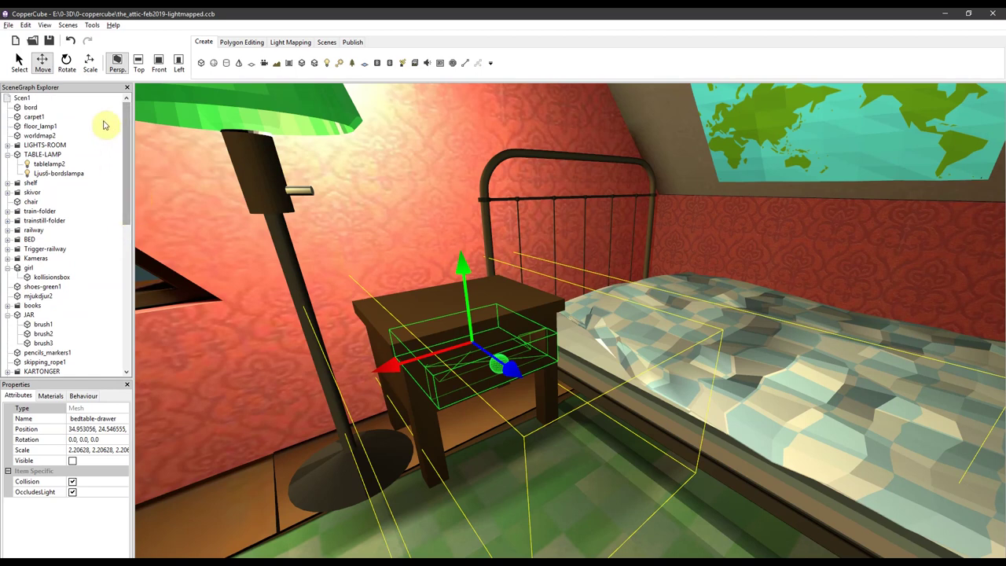
click(25, 98)
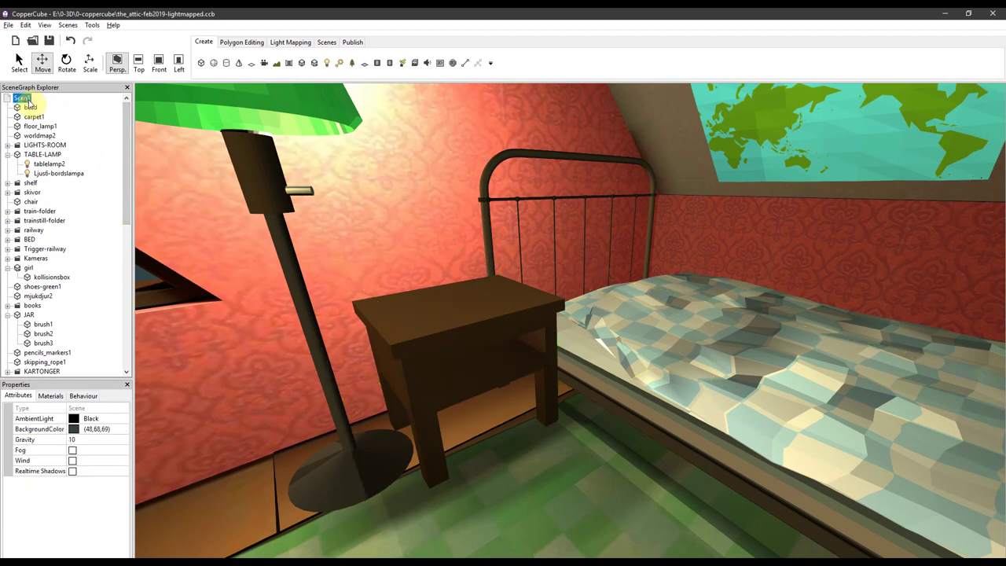
right_click(29, 99)
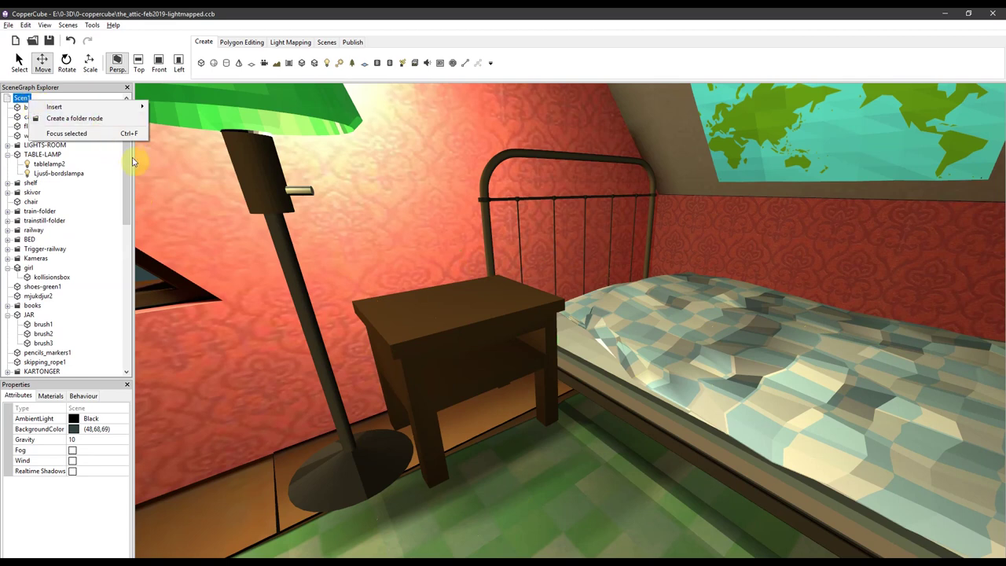
drag(129, 162, 124, 322)
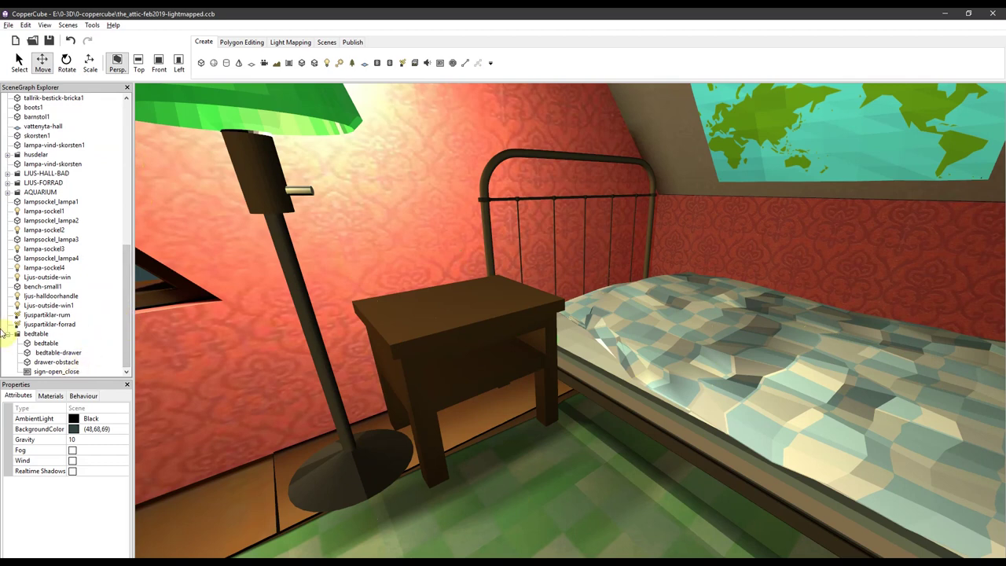
click(33, 333)
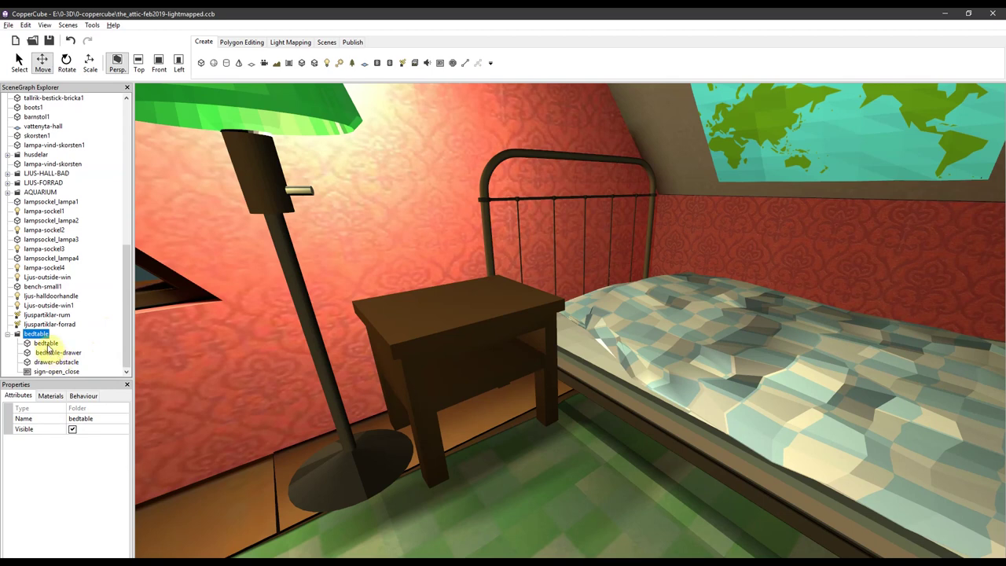
Tick Visible on the bedtable-drawer mesh so the drawer appears.
click(46, 344)
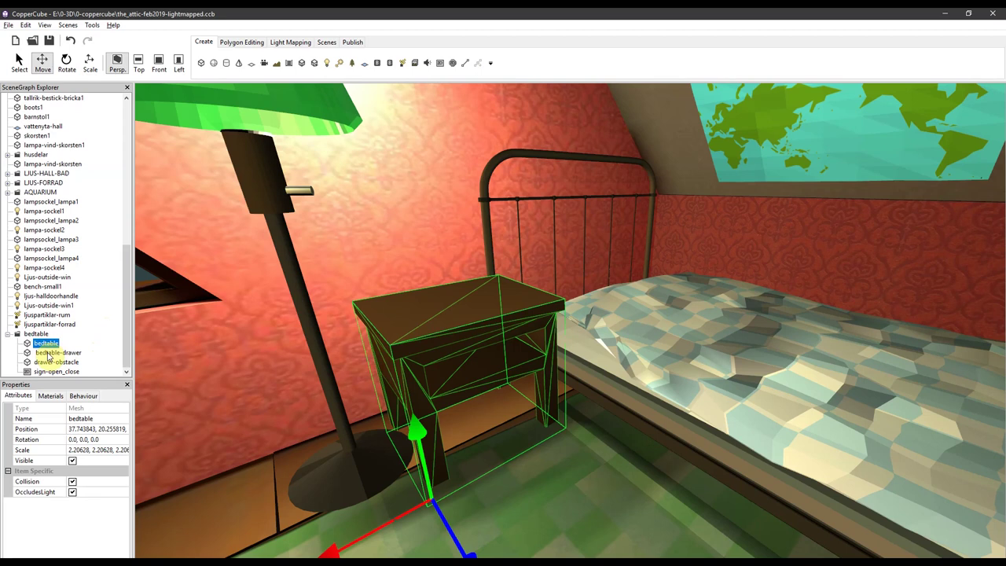
click(48, 352)
click(49, 362)
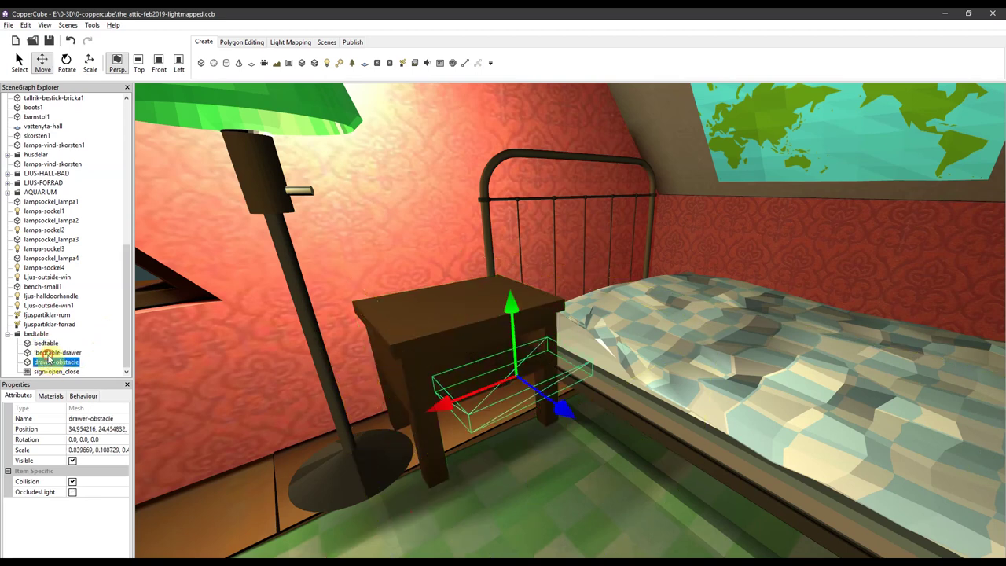
click(49, 353)
click(47, 343)
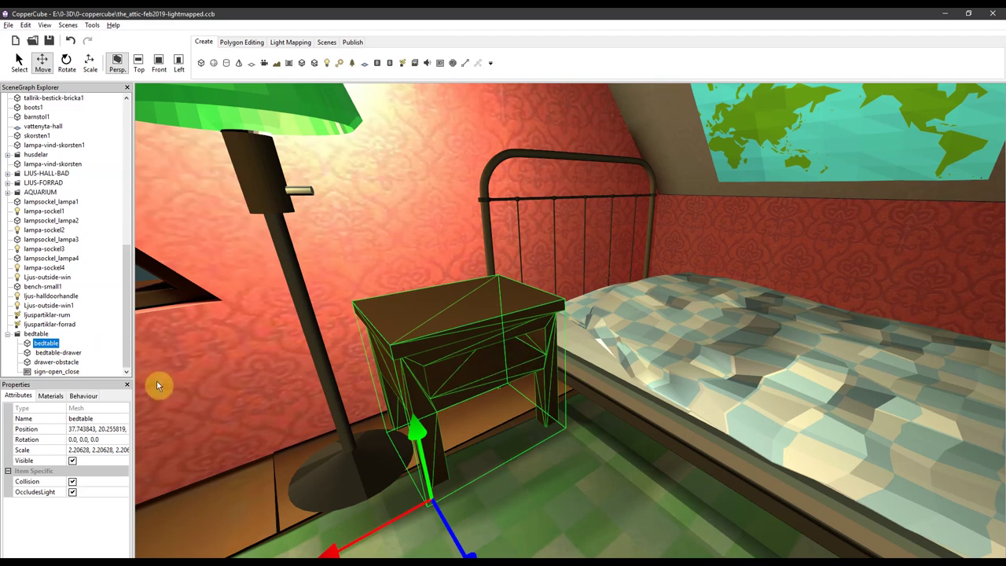
click(71, 353)
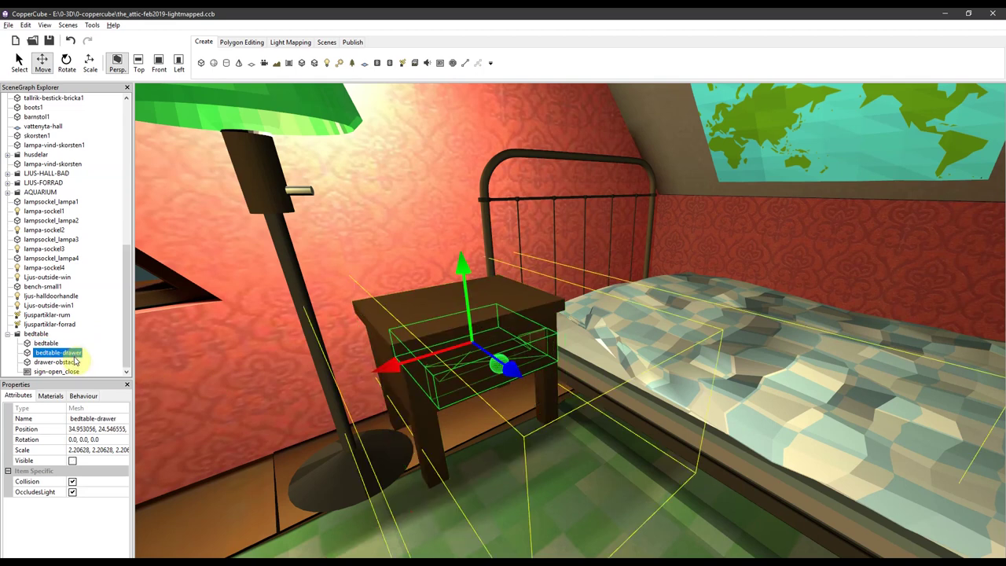
click(73, 461)
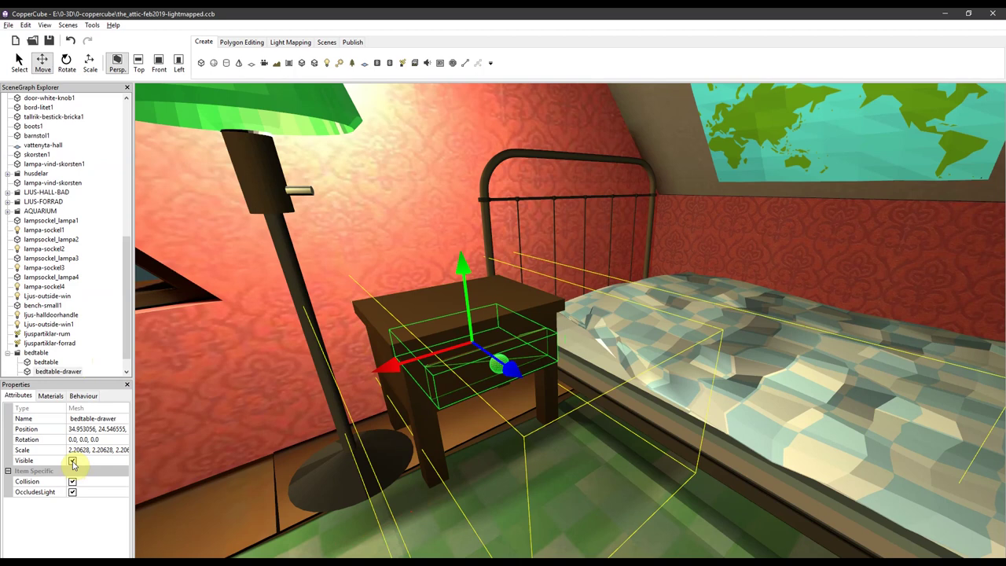
Inspect the drawer-obstacle and sign-open_close nodes' properties.
scroll(55, 369, down, 1)
click(60, 363)
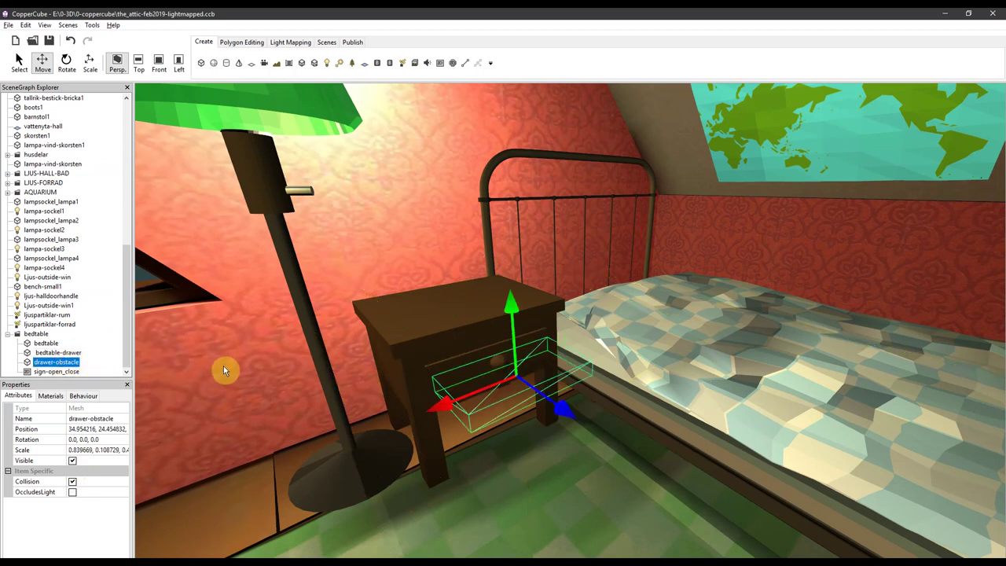
click(67, 371)
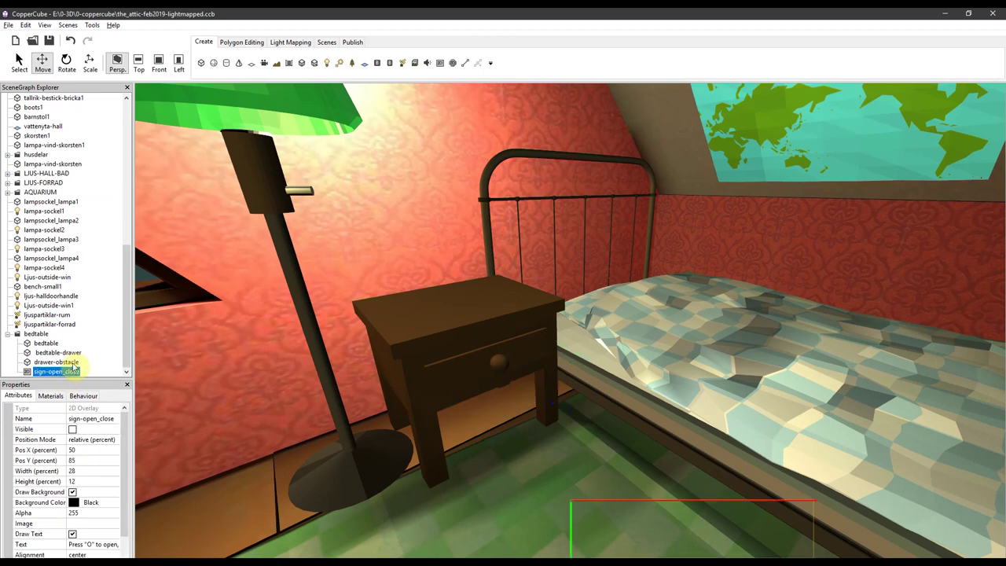
click(70, 362)
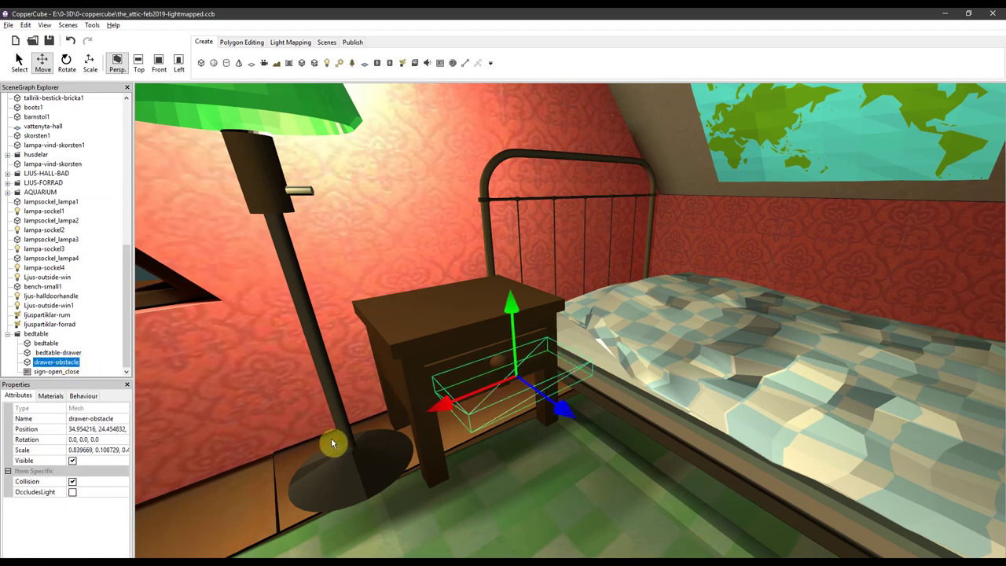
key(Left)
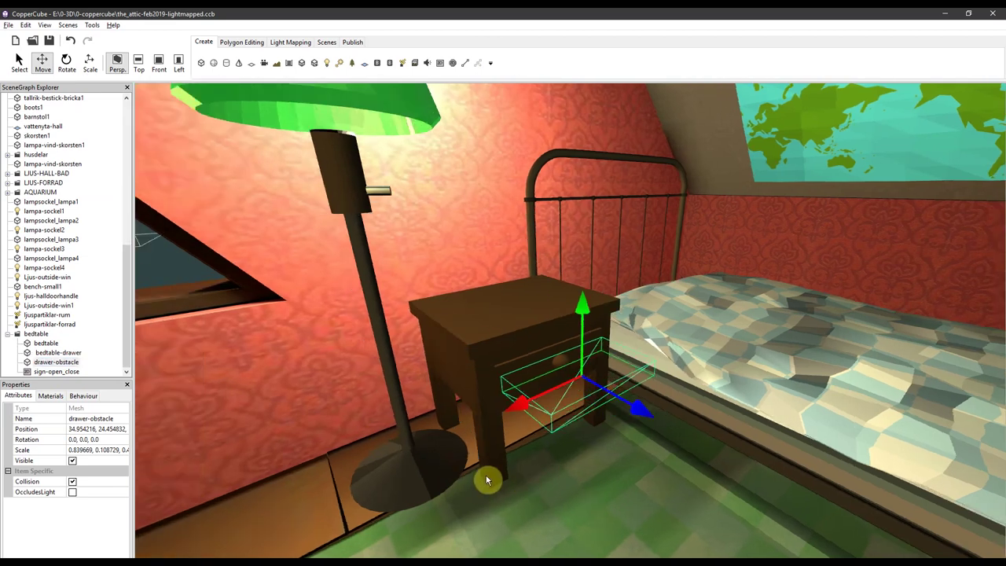
key(Left)
key(Right)
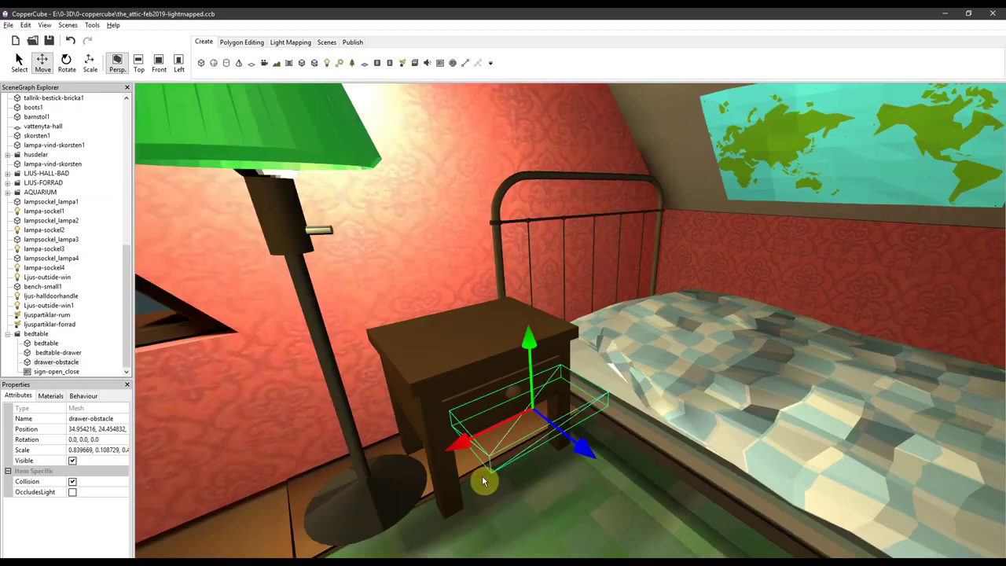
key(Left)
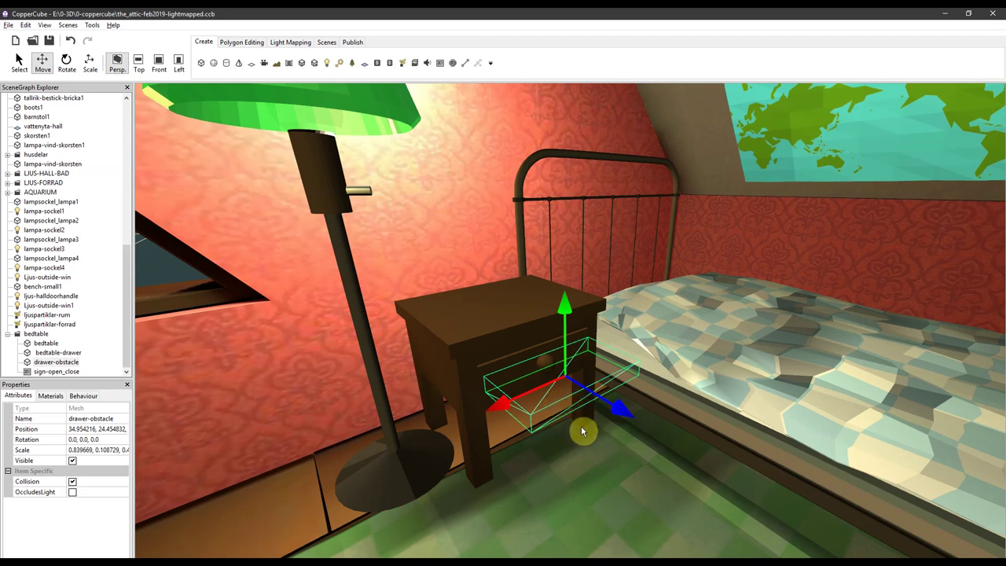
right_drag(582, 430, 587, 433)
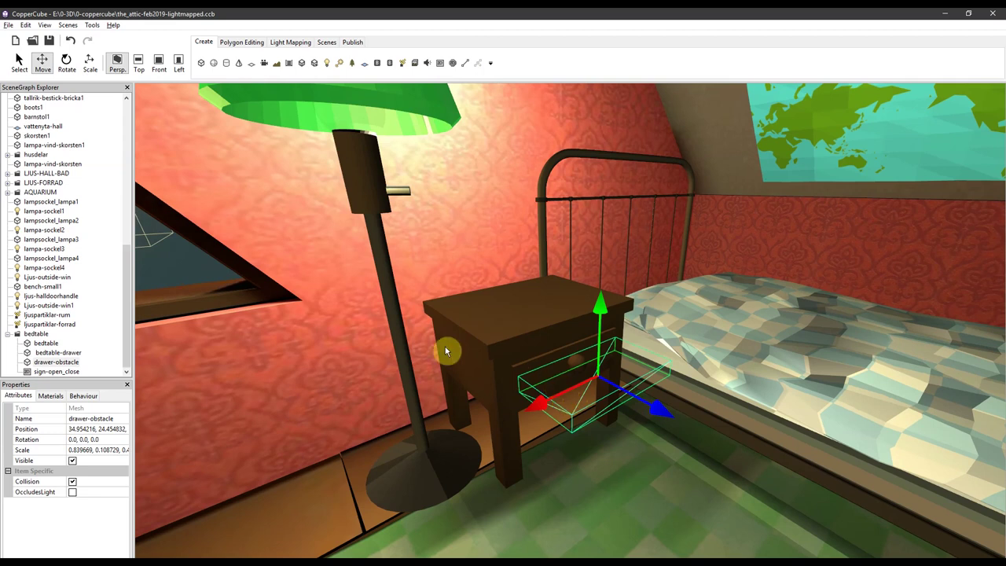
right_drag(397, 386, 381, 364)
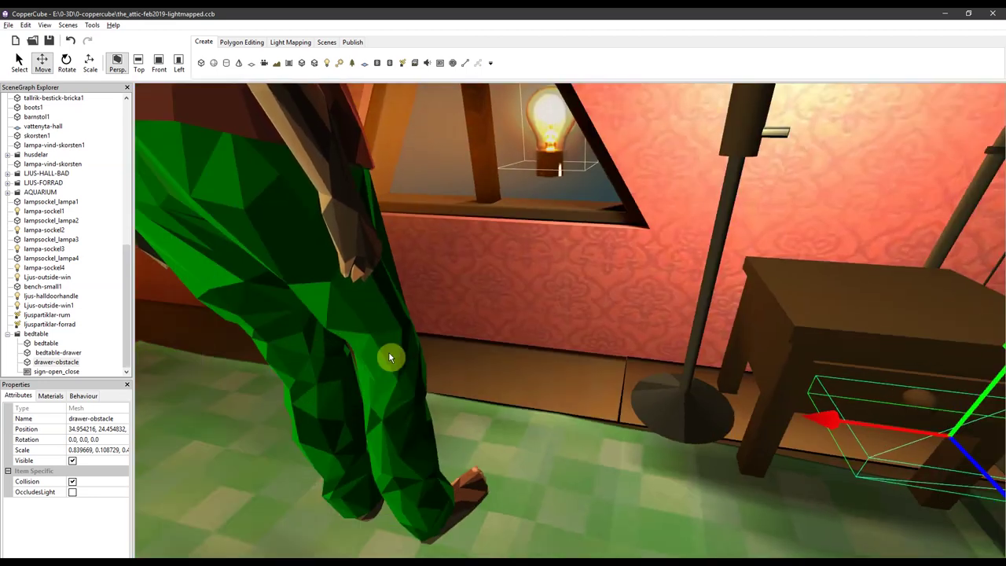
right_drag(595, 404, 589, 381)
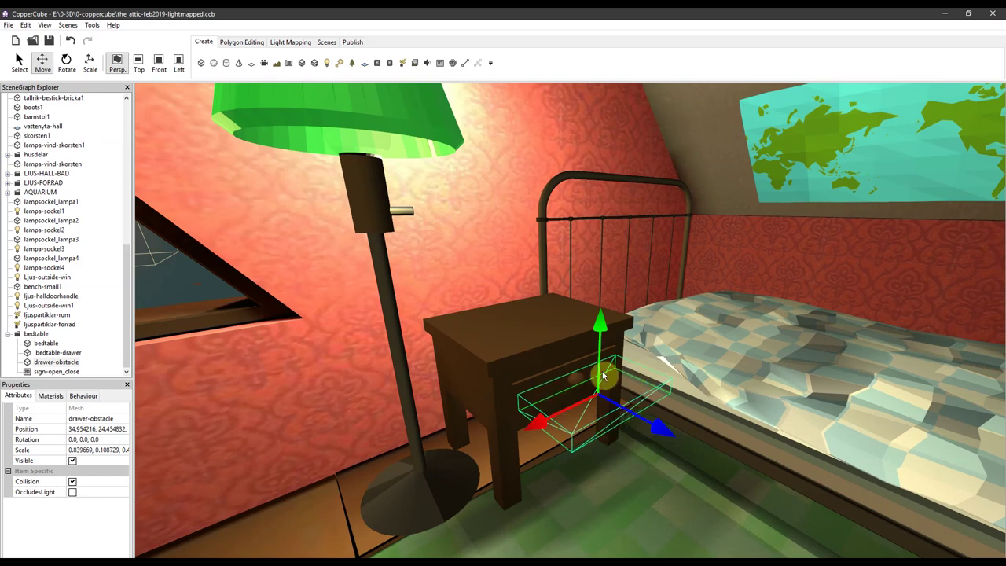
Show the drawer obstacle's Materials settings, then select the nightstand drawer to compare its material.
click(50, 395)
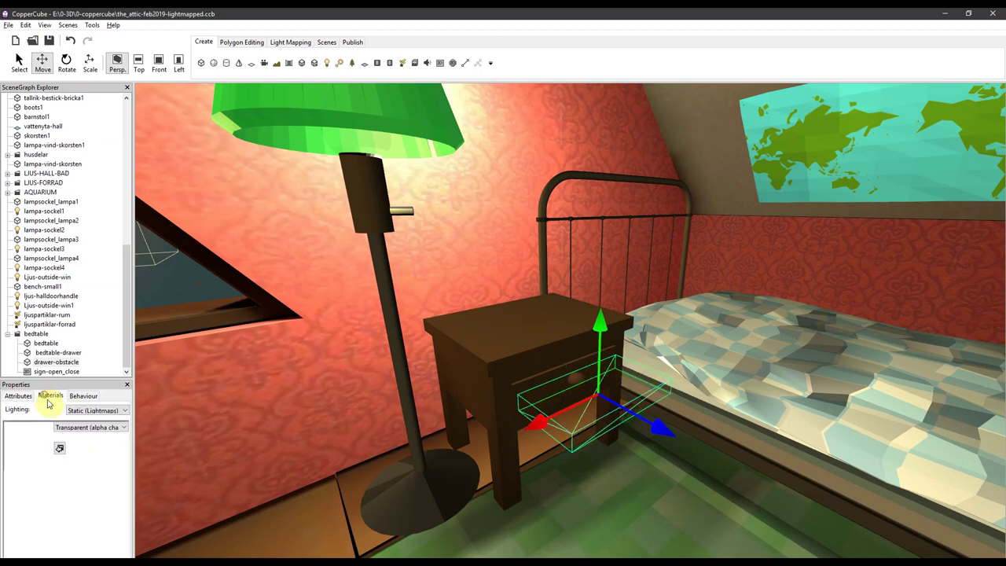
click(505, 364)
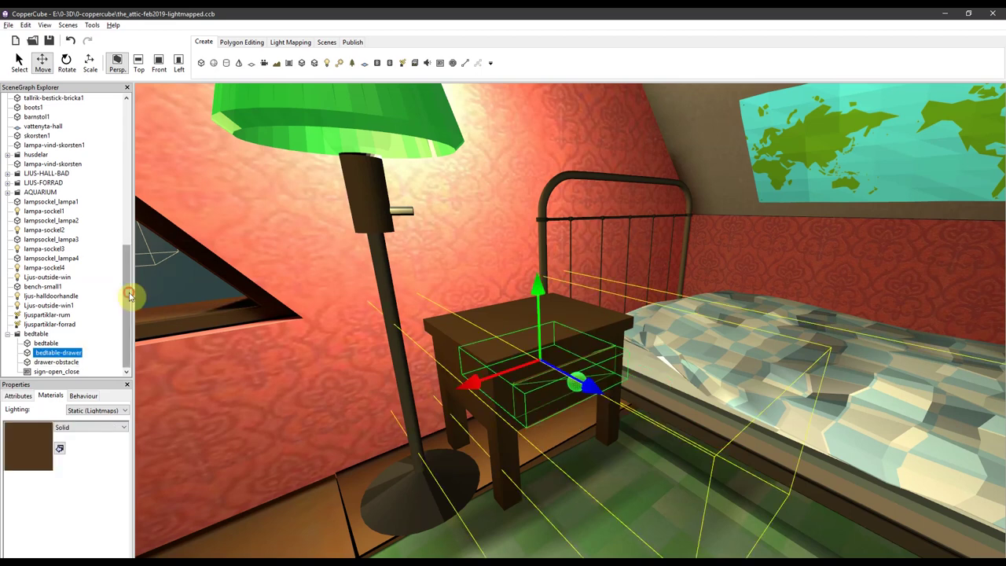
drag(131, 292, 135, 142)
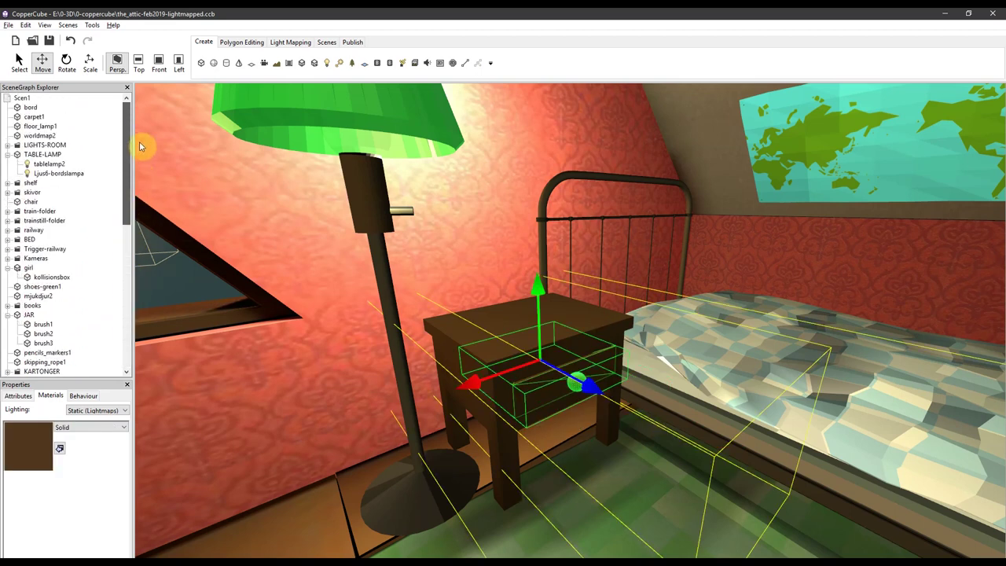
Open the Edit actions list of the scene root's 'Before first drawing do something' behaviour.
click(27, 99)
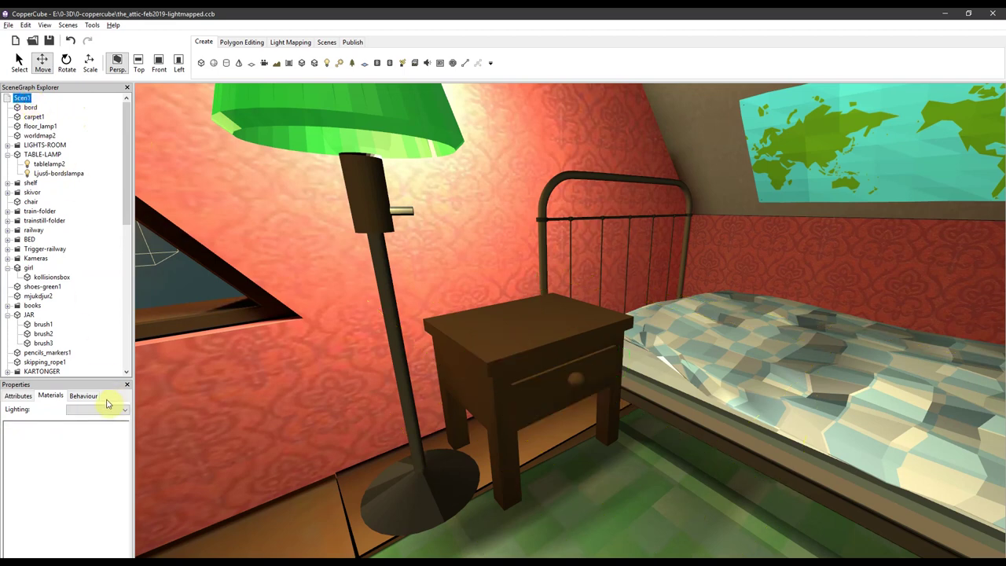
click(83, 396)
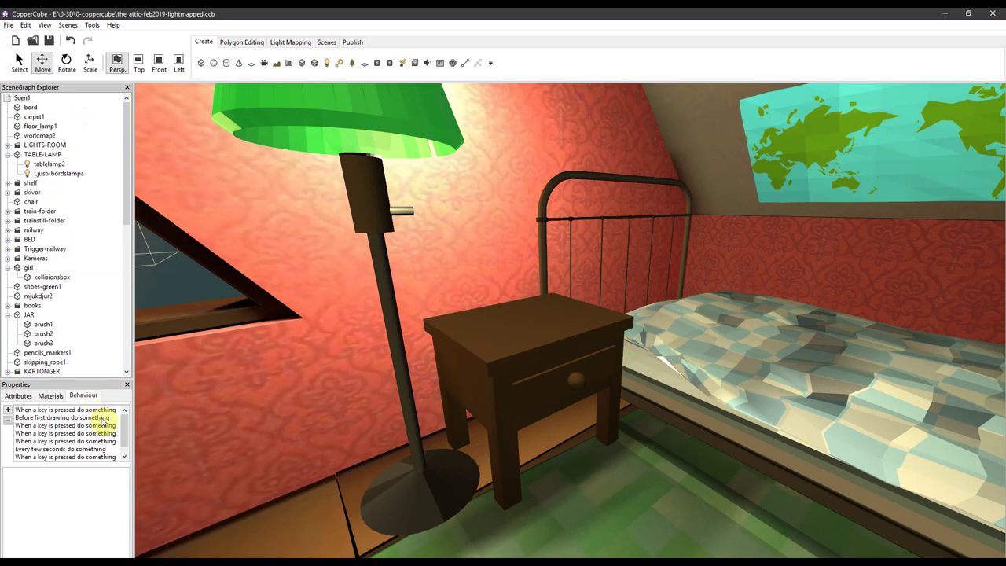
click(100, 418)
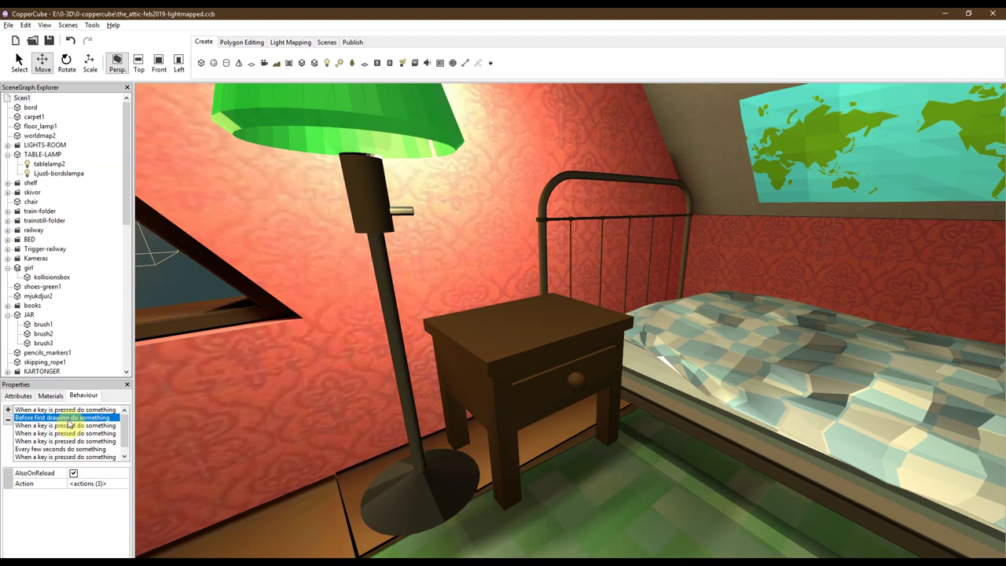
click(88, 484)
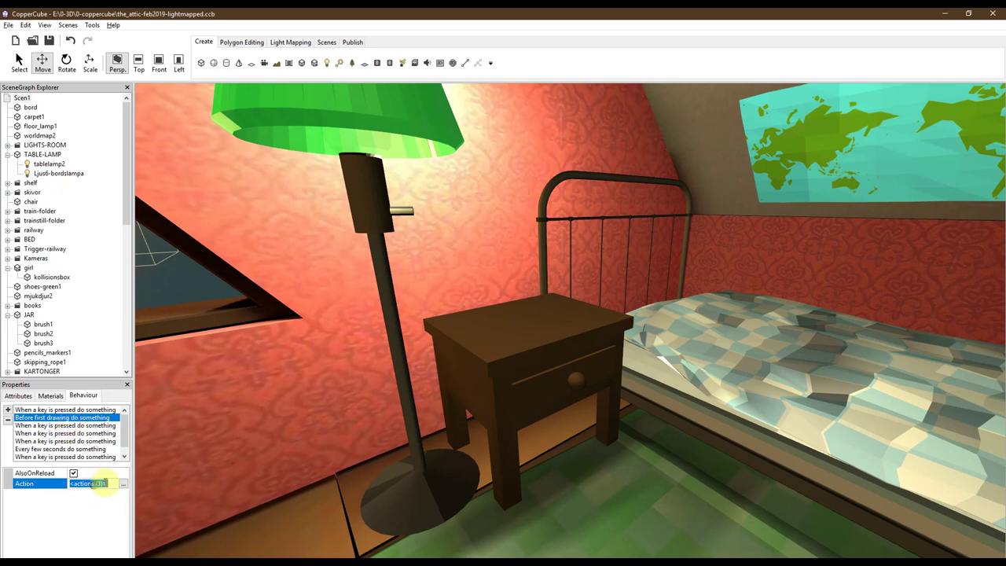
click(122, 483)
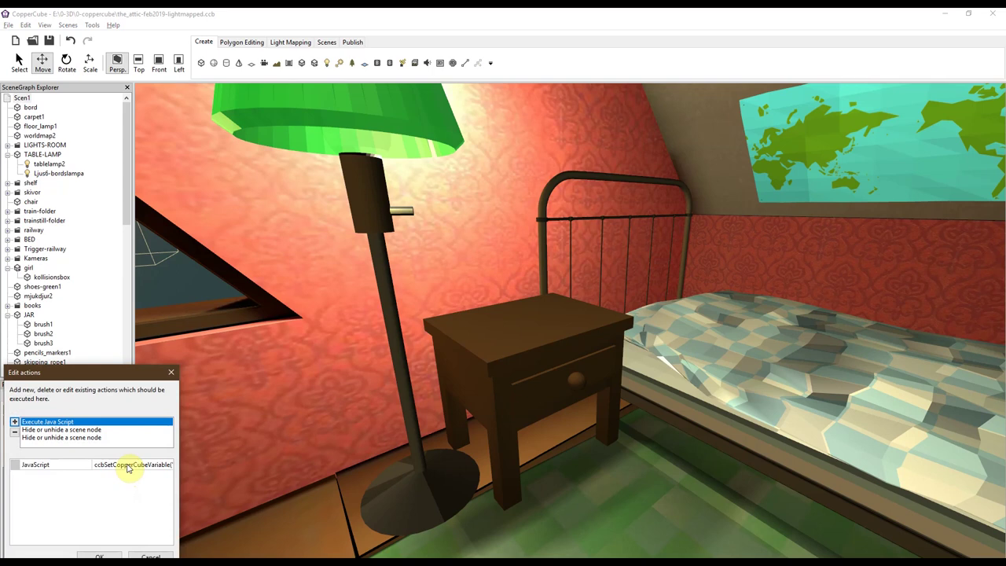
Open the startup JavaScript and highlight the ccbSetCopperCubeVariable("drawer",0) call.
click(130, 464)
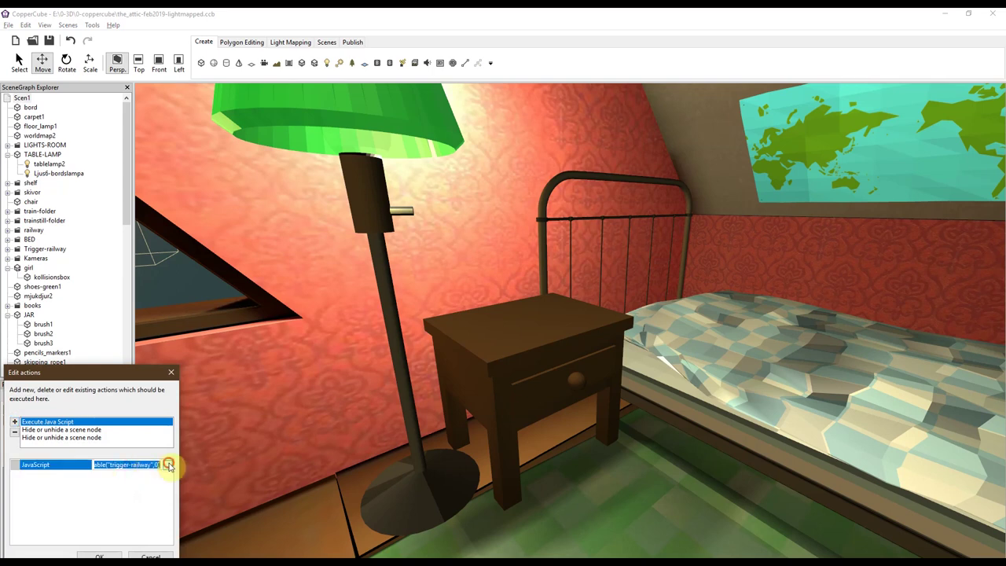
click(167, 464)
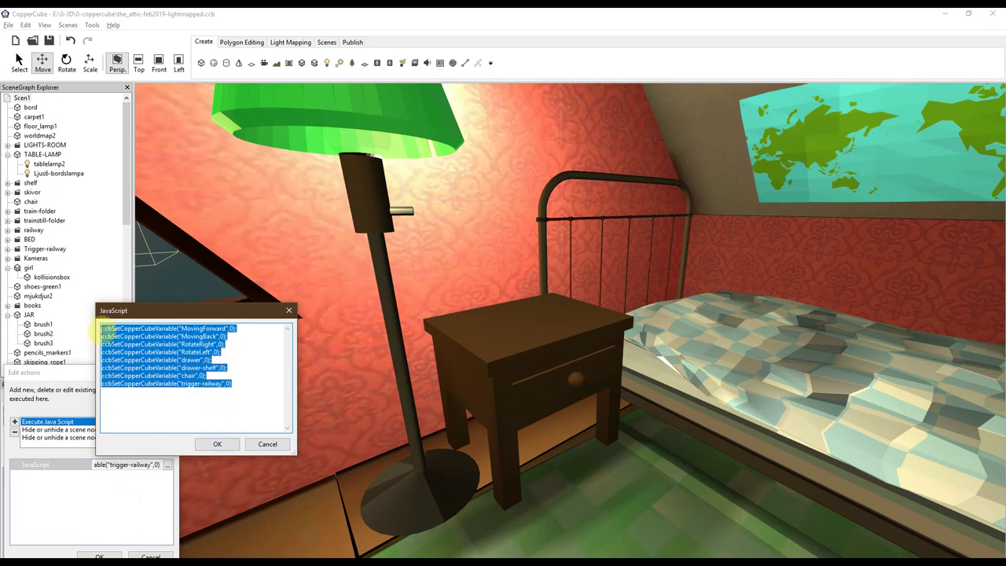
drag(101, 328, 211, 328)
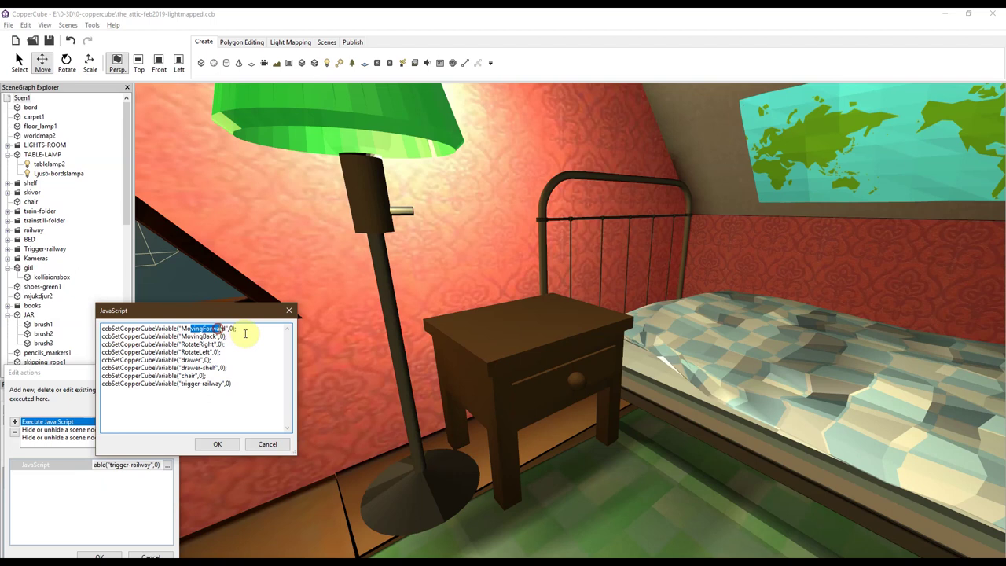
click(229, 336)
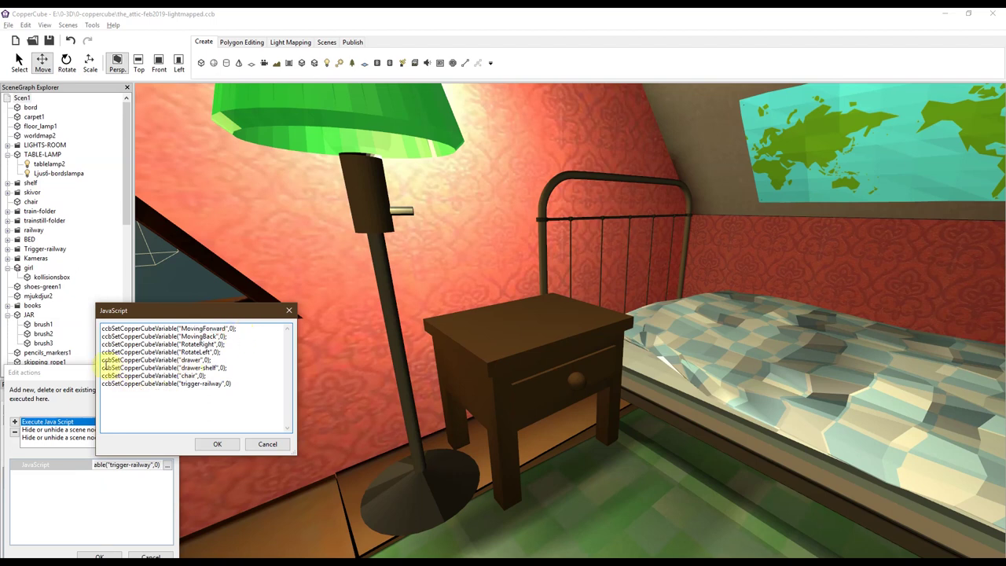
drag(114, 360, 194, 357)
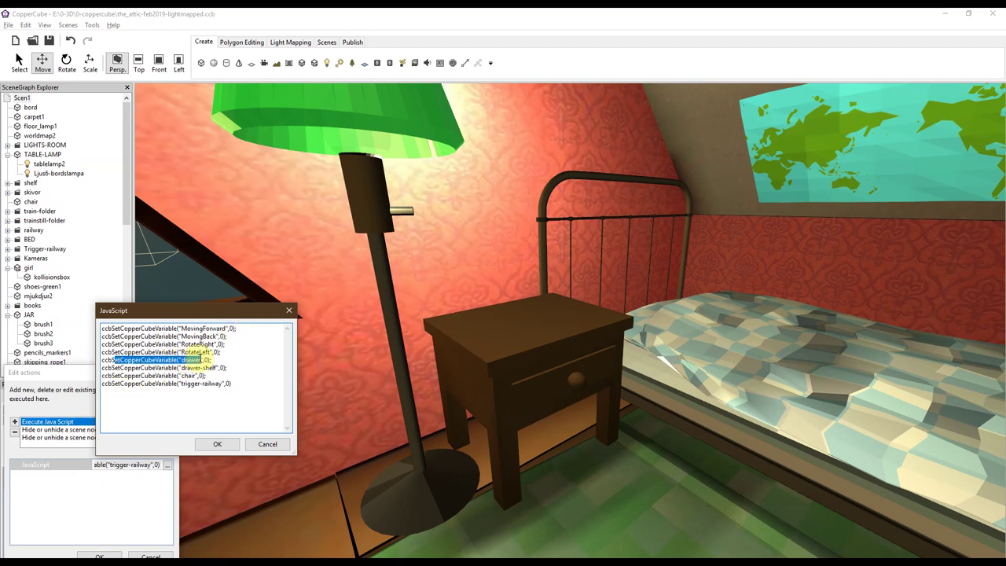
double_click(205, 360)
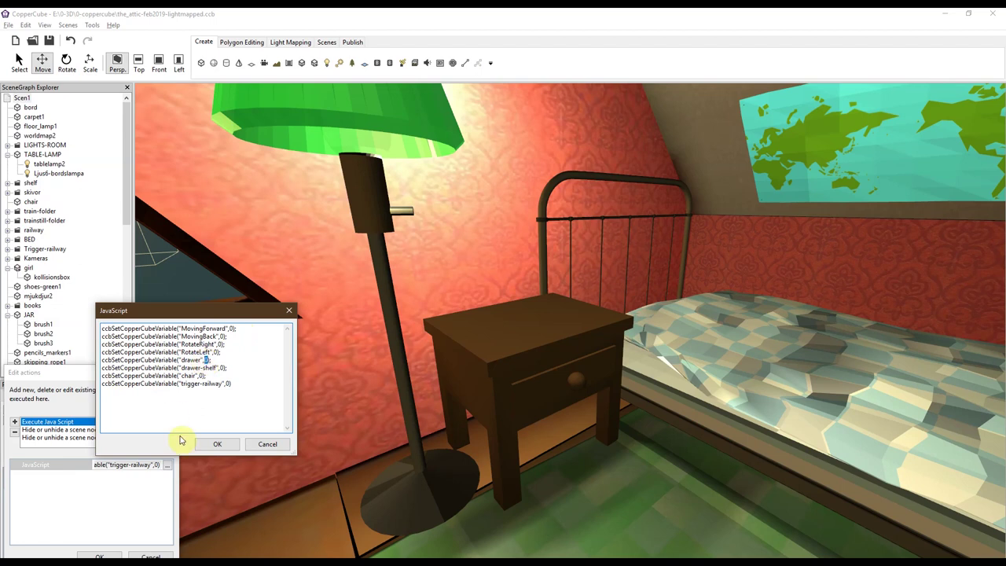
Cancel the script editor and add a Set or Change a Variable action setting drawer to 0.
click(267, 444)
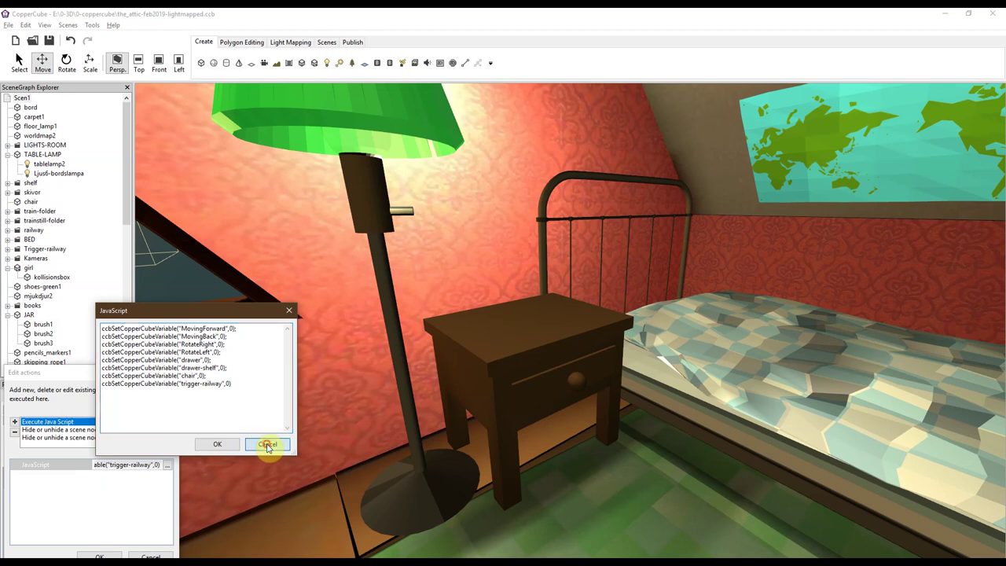
click(14, 422)
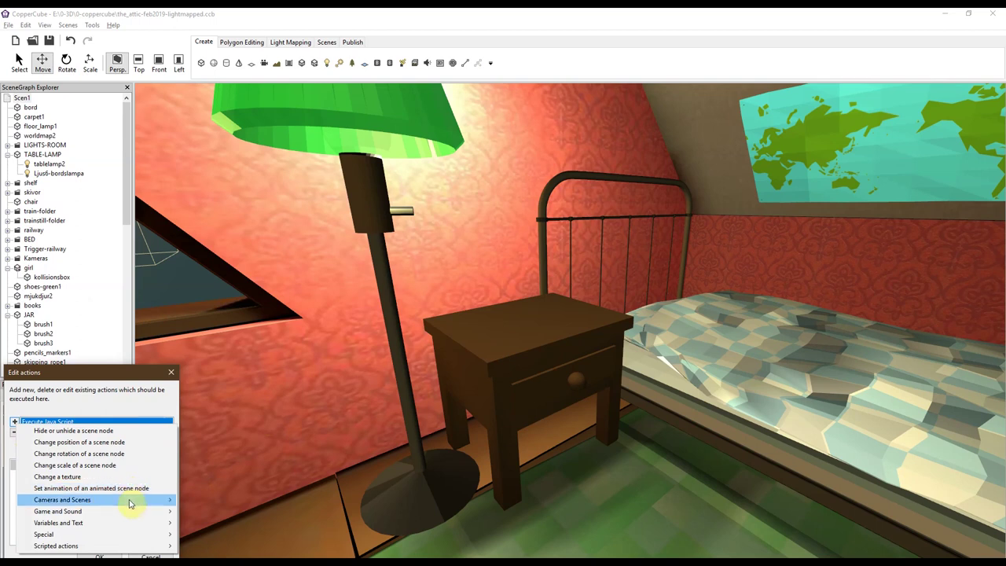
mouse_move(126, 522)
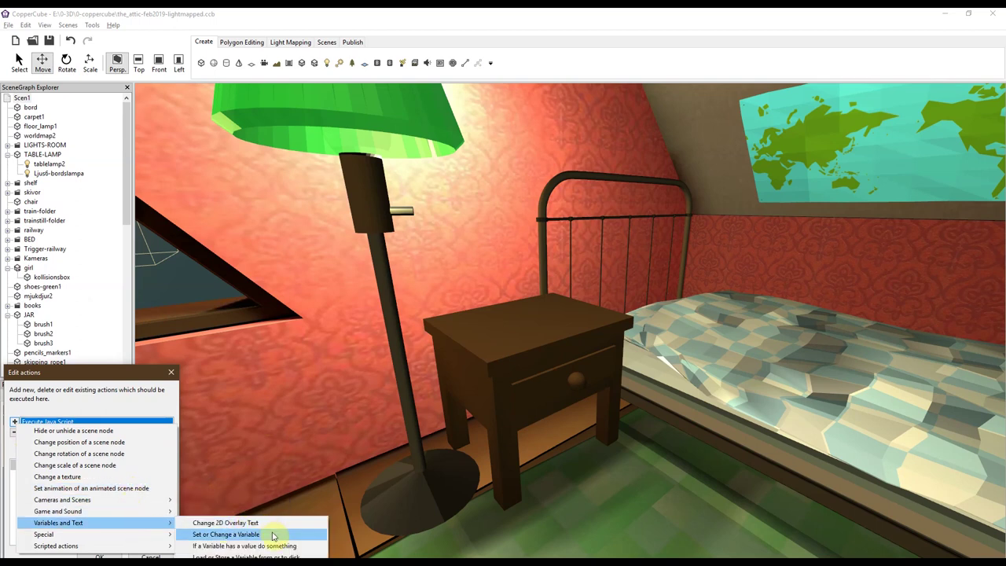
click(273, 535)
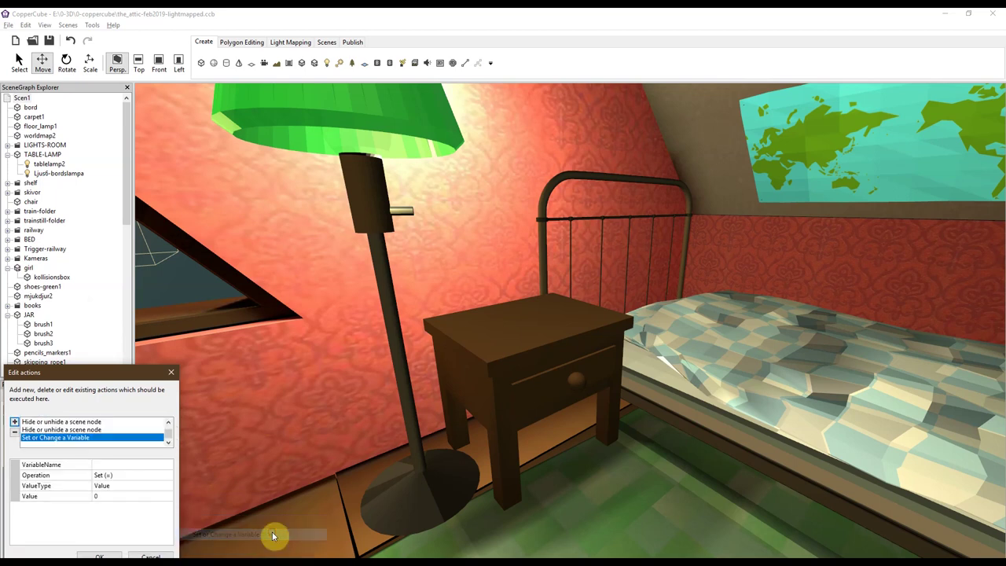
click(137, 464)
text(drawer)
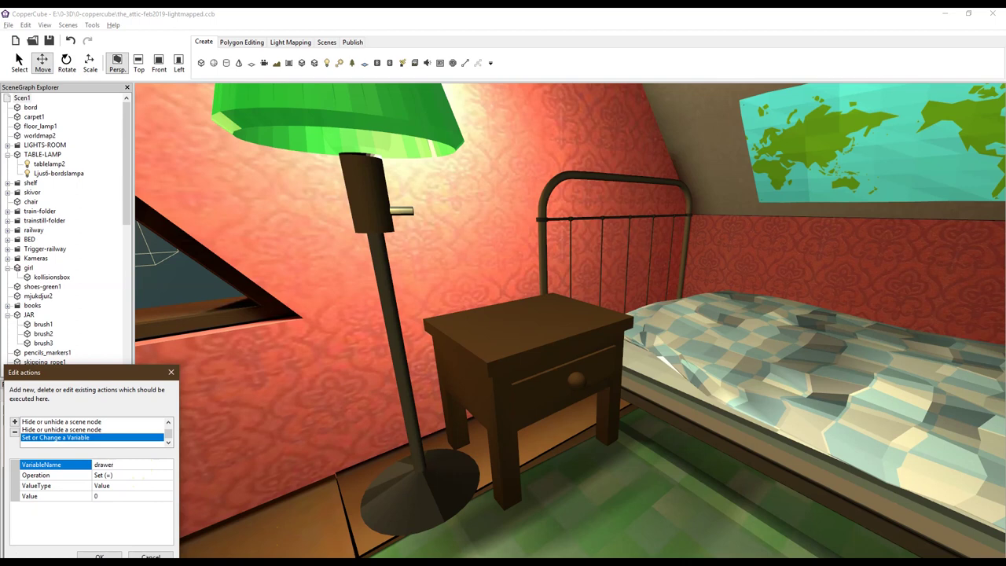
click(113, 496)
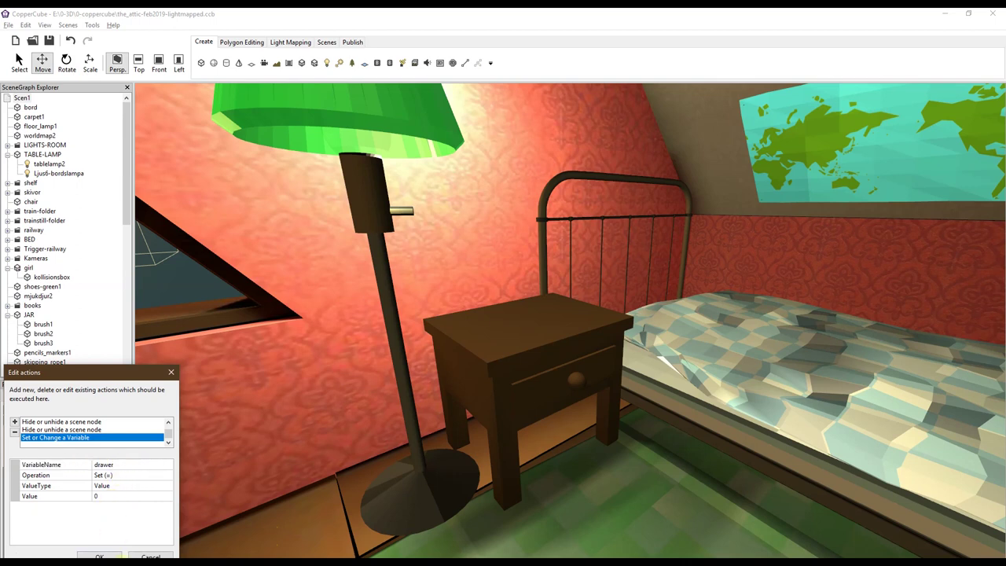
Close the variable dialog and select the Execute Java Script action in the list.
click(150, 556)
scroll(166, 436, up, 2)
click(119, 423)
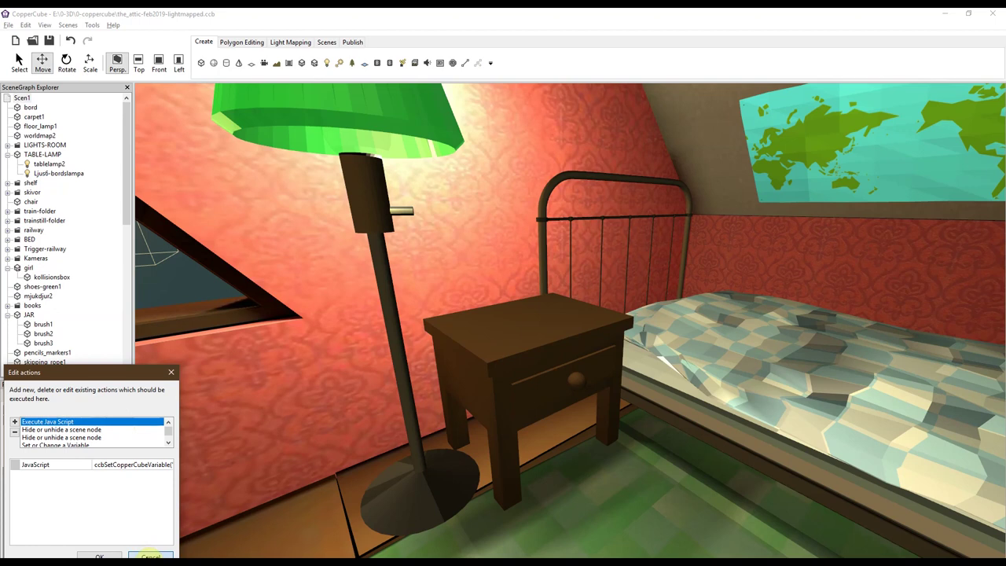
Cancel the Edit actions dialog and scroll the SceneGraph down to the bedtable group.
click(150, 556)
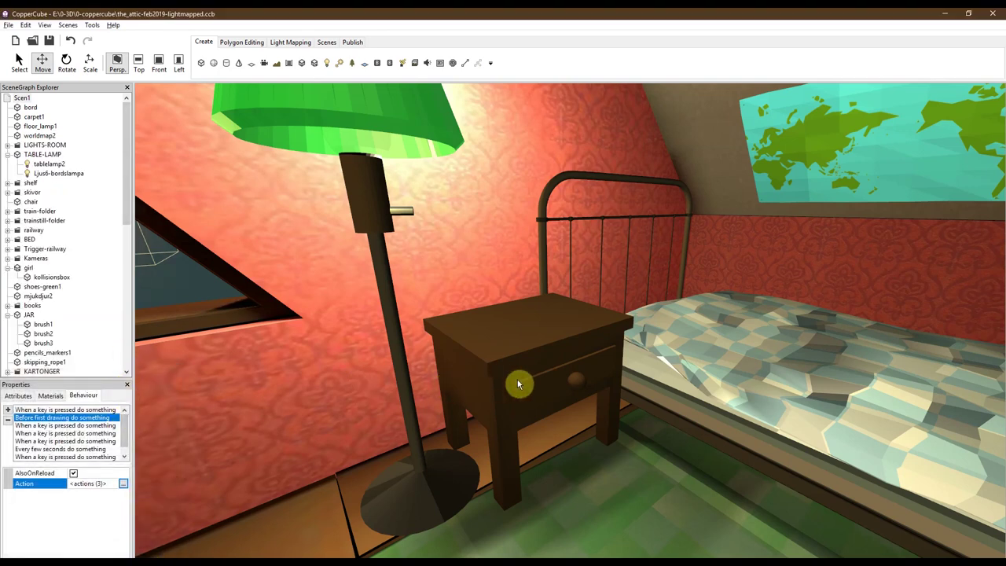
scroll(71, 325, down, 10)
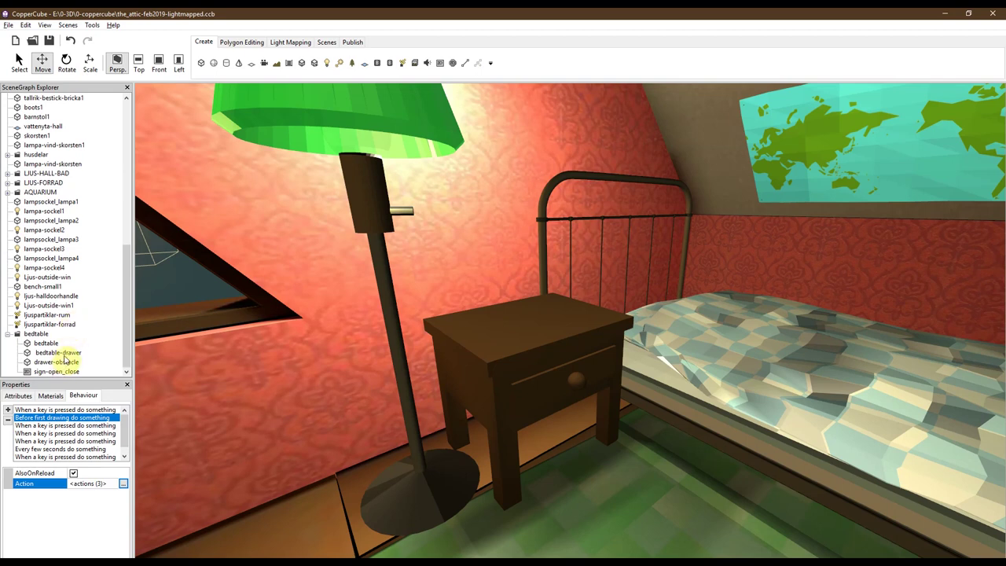
Select bedtable-drawer to show its proximity behaviours and fly the camera toward the bedside table.
click(66, 353)
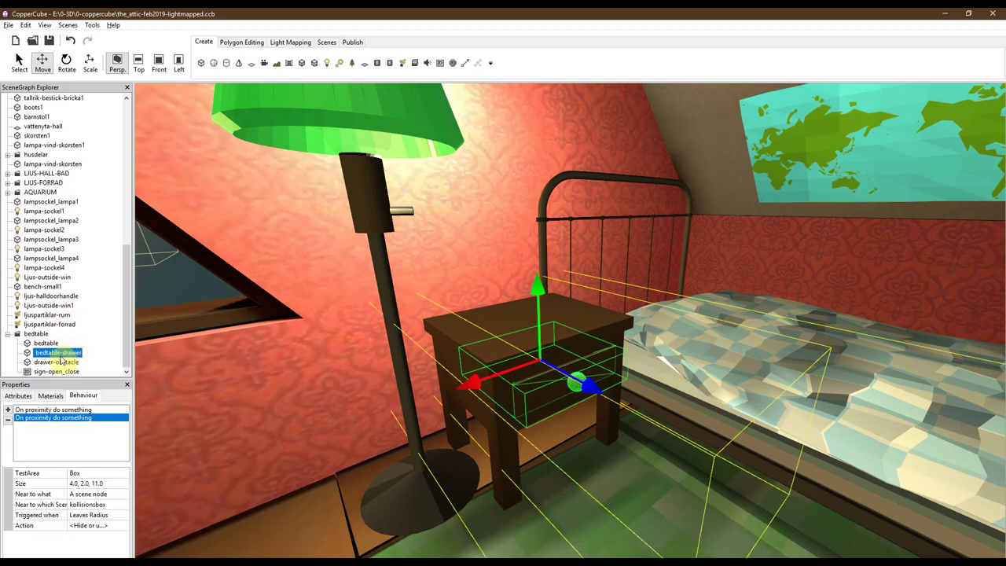
key(Up)
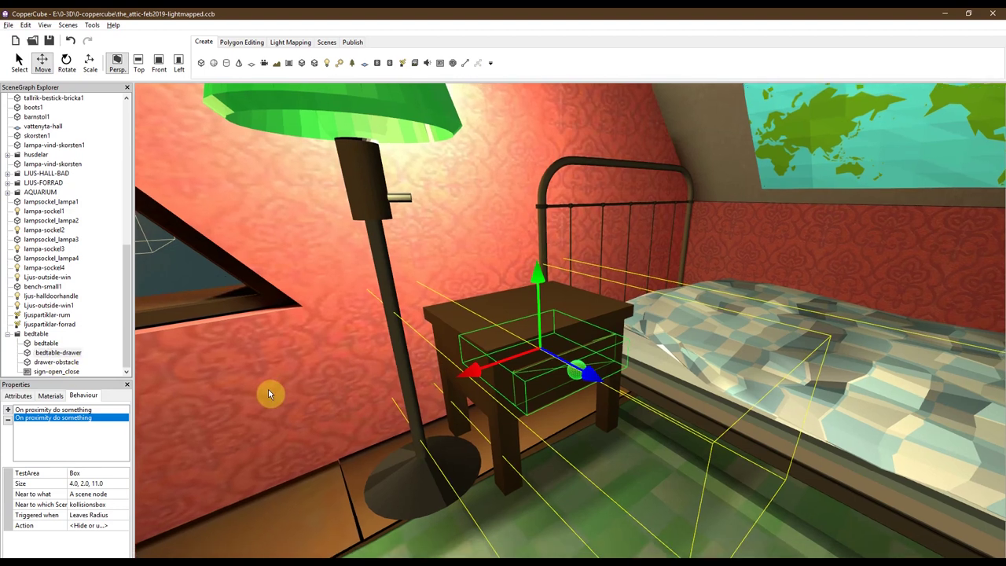
key(Up)
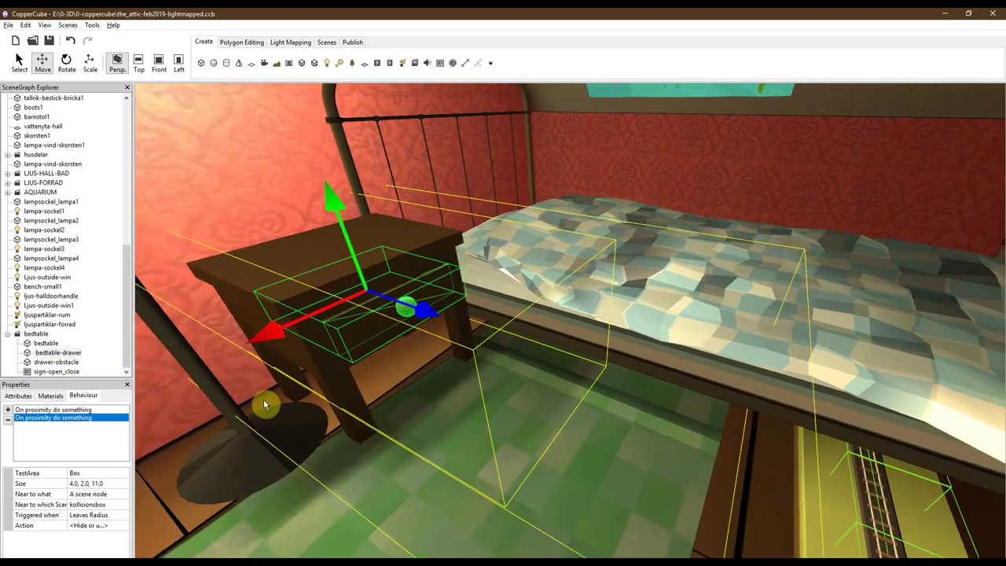
key(Up)
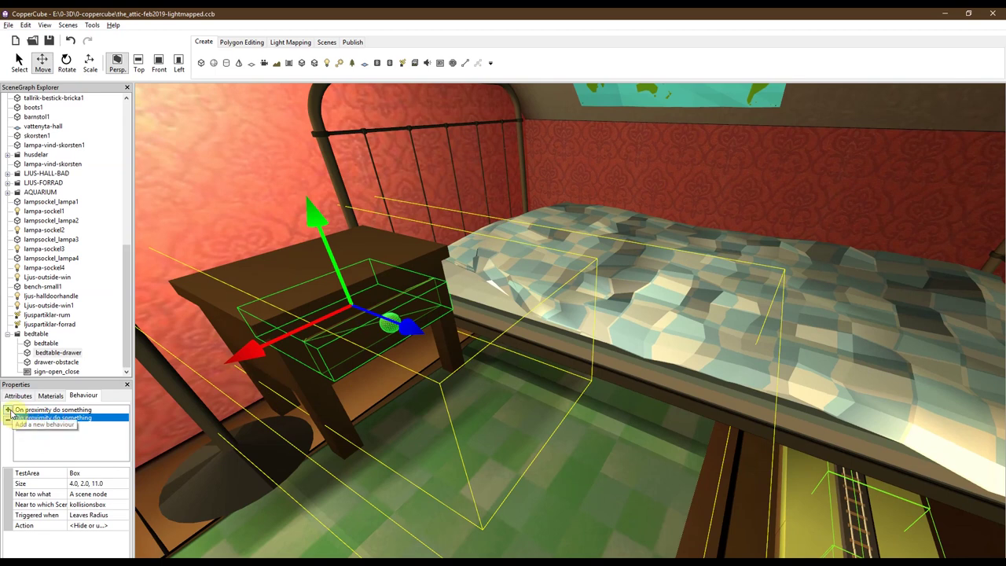
Add an 'On proximity do something' behaviour from Behaviors triggered by events to the bedtable-drawer.
click(9, 409)
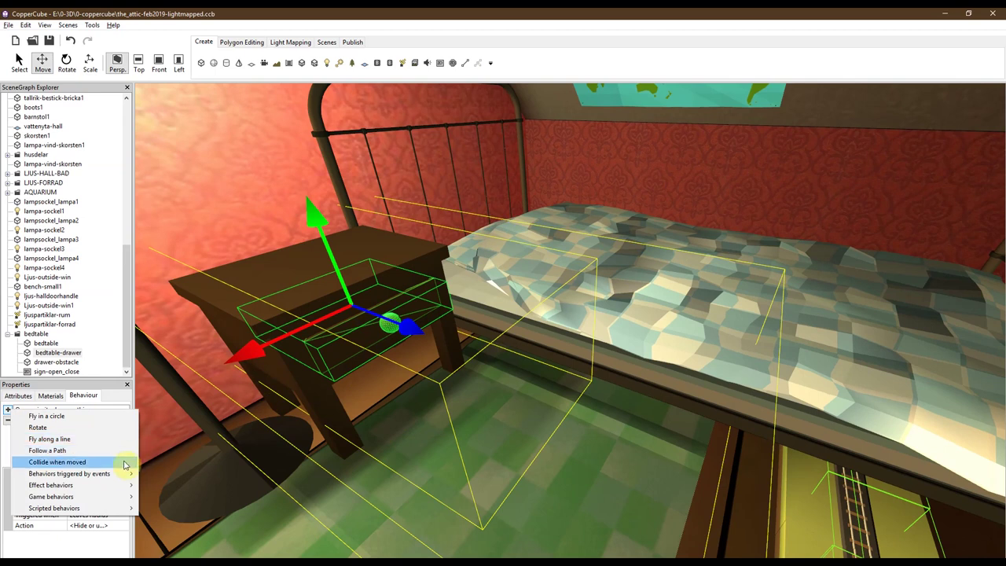
mouse_move(112, 479)
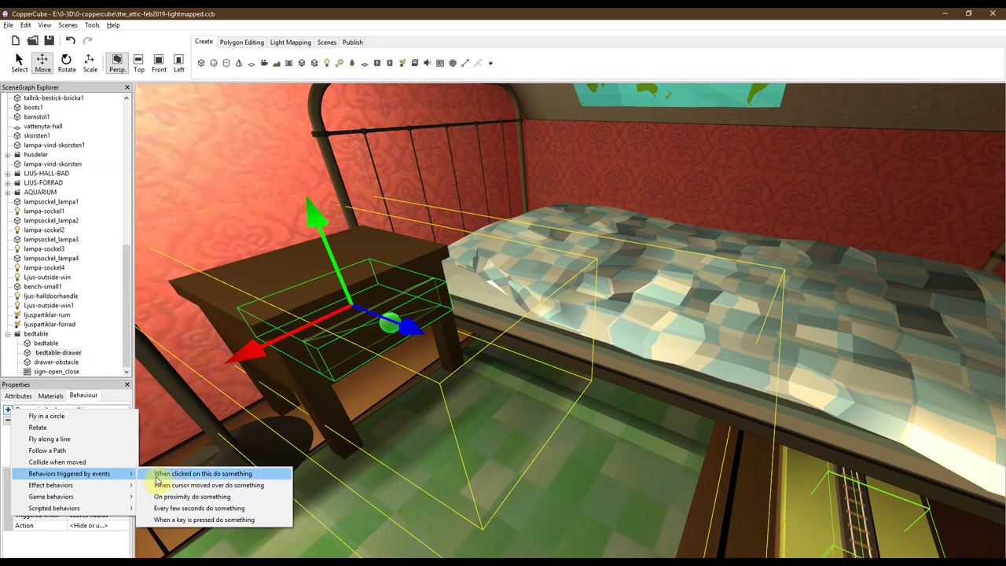
click(202, 496)
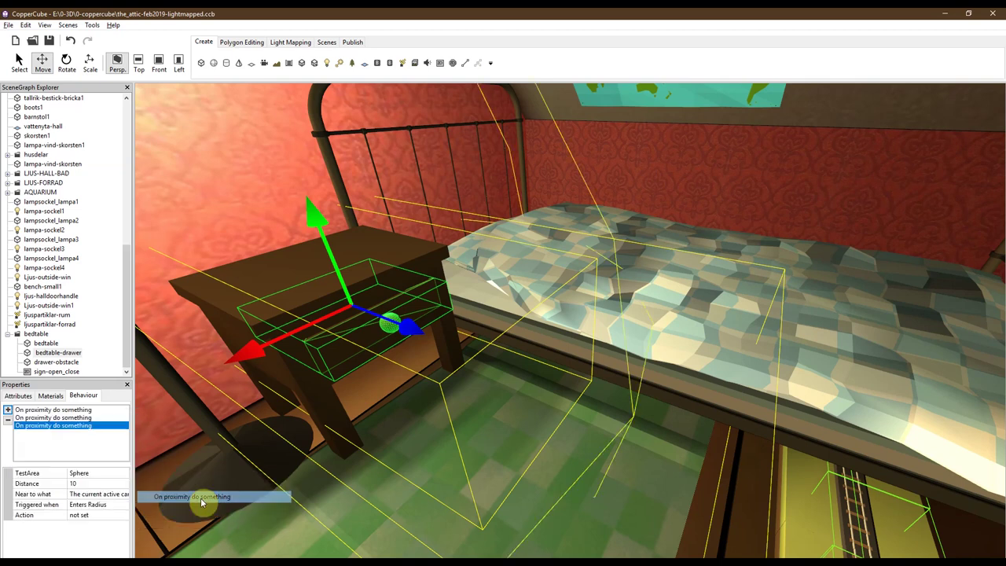
click(122, 474)
click(123, 476)
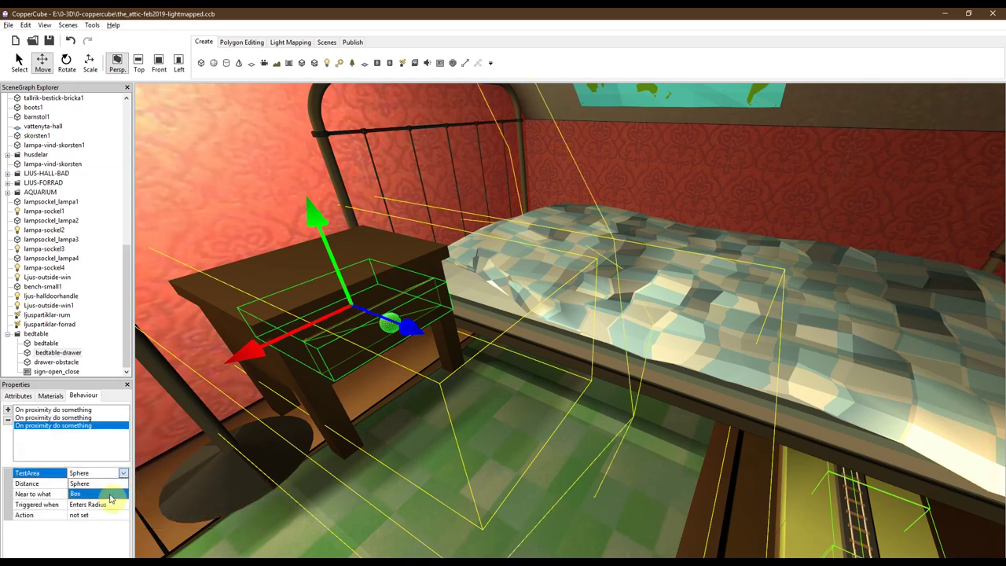
click(117, 493)
click(117, 487)
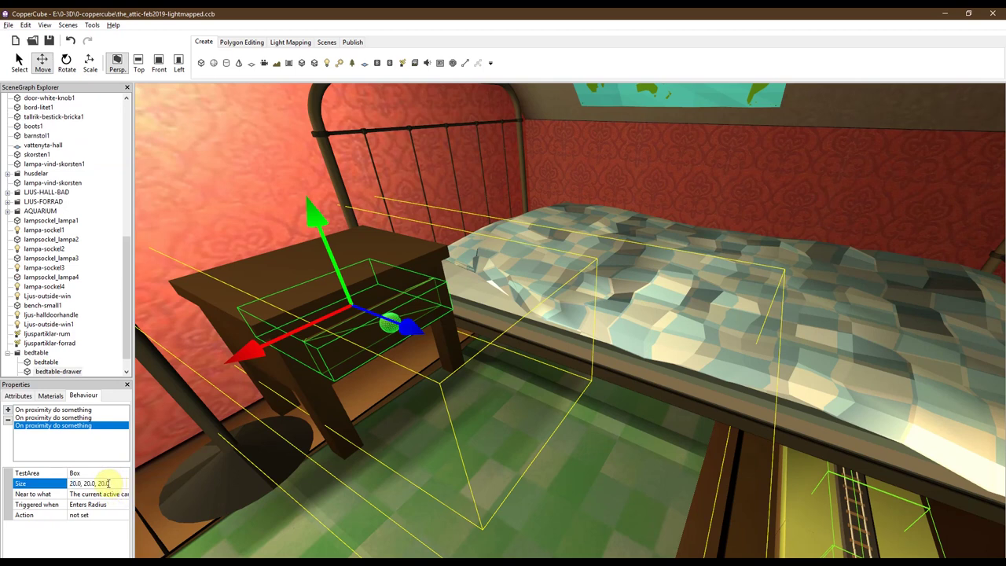
drag(110, 483, 83, 486)
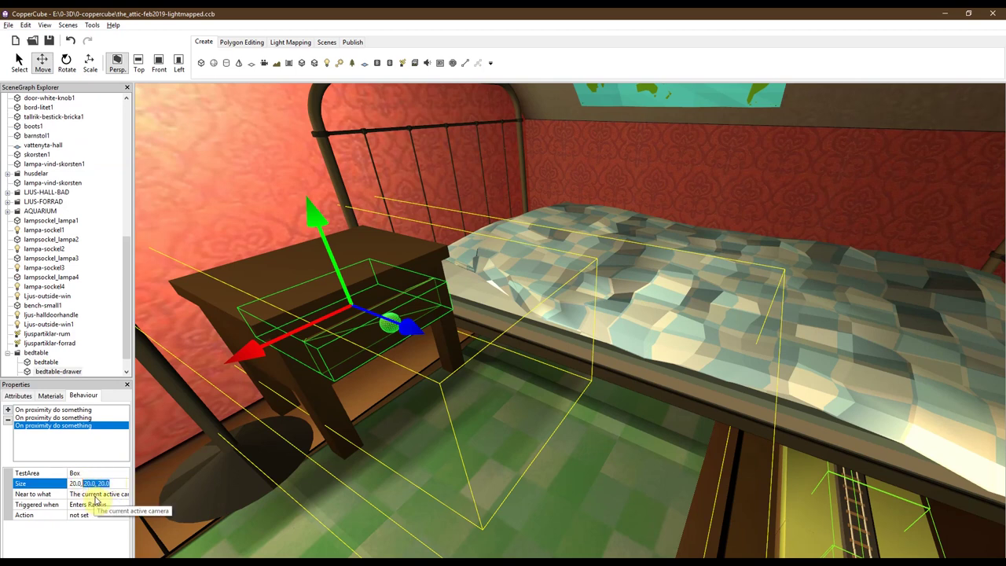
click(96, 495)
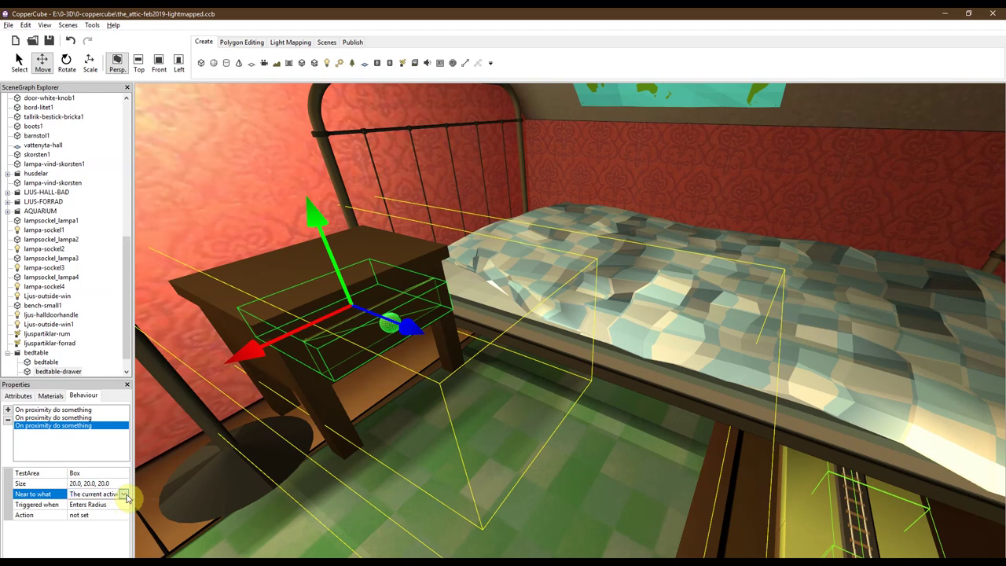
click(124, 494)
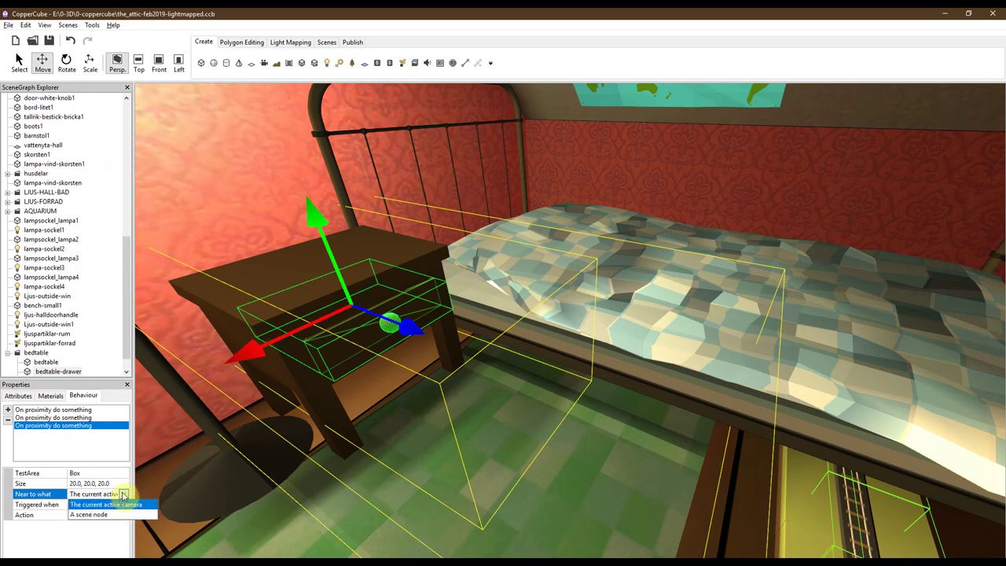
click(123, 494)
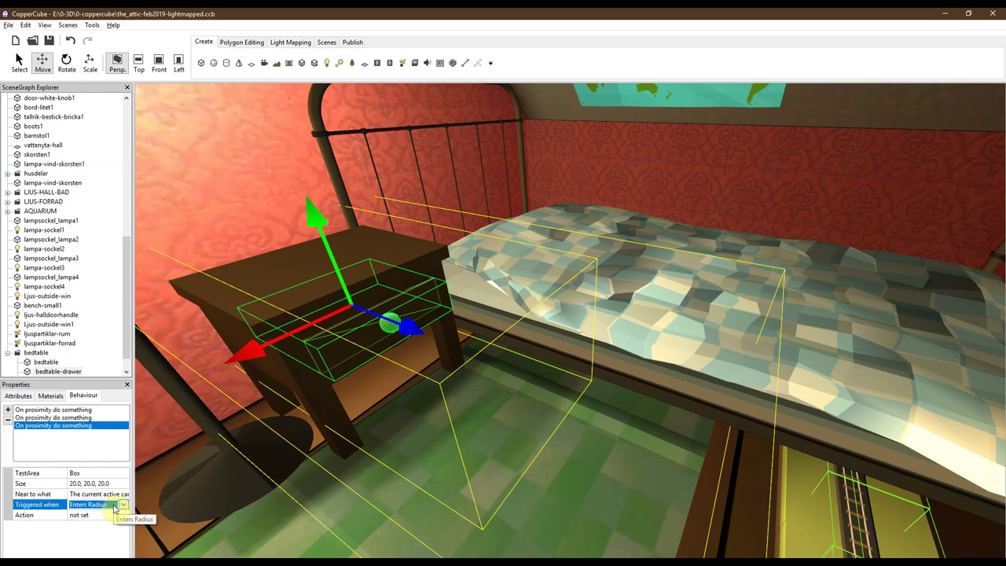
click(114, 506)
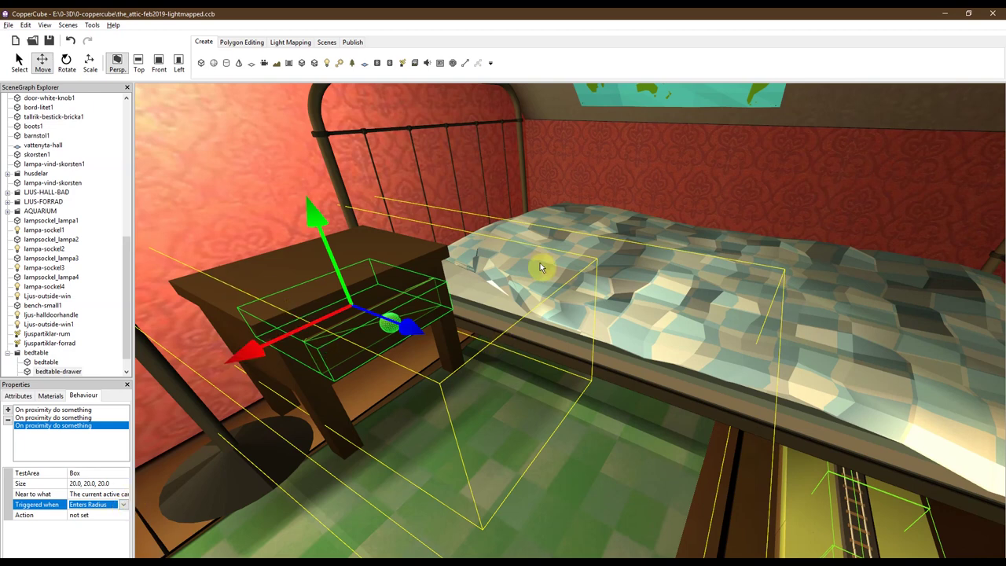
click(124, 504)
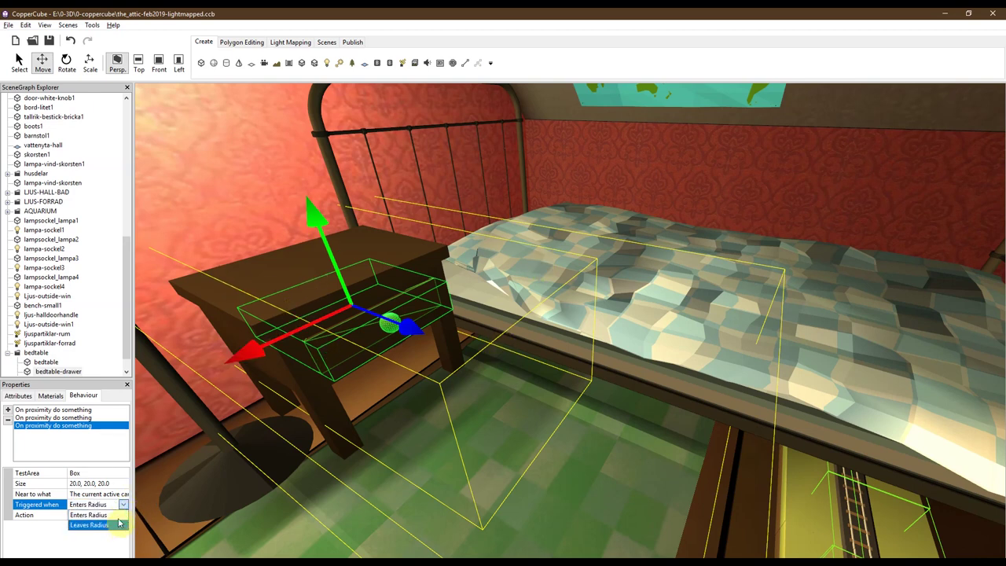
click(123, 508)
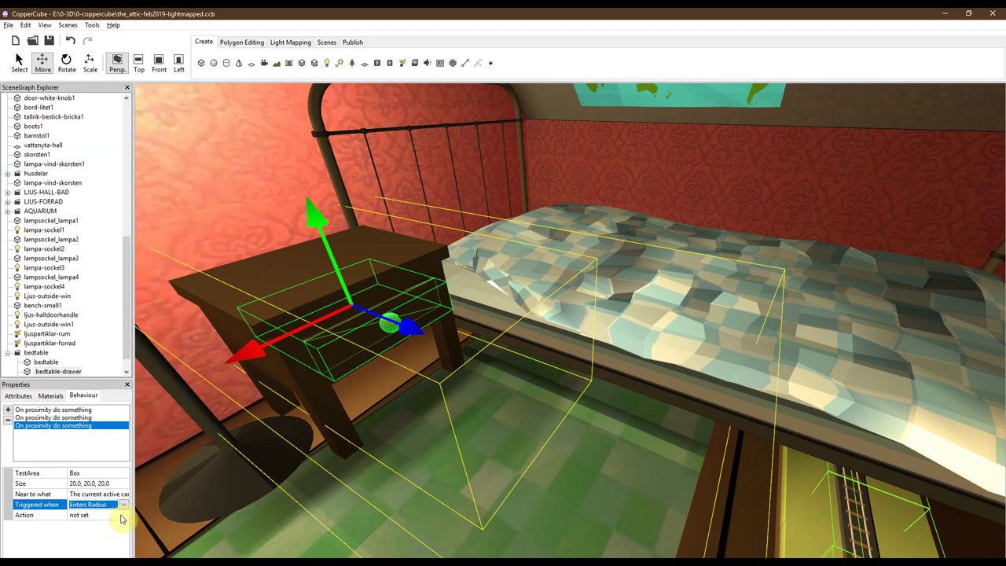
click(122, 515)
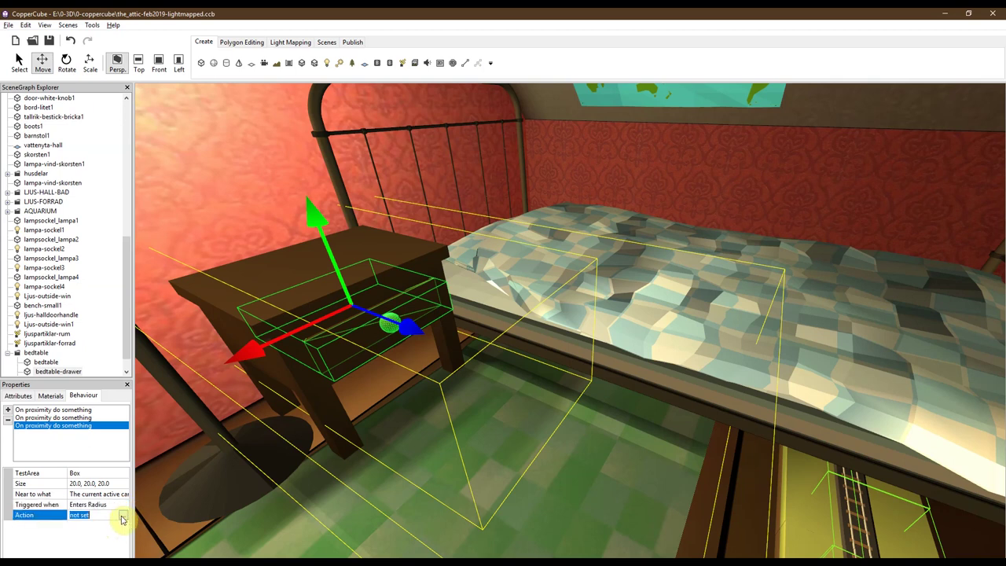
Delete the third proximity behaviour and check the first uses a 2.5, 2.0, 7.0 box near kollisionsbox.
click(7, 421)
click(70, 410)
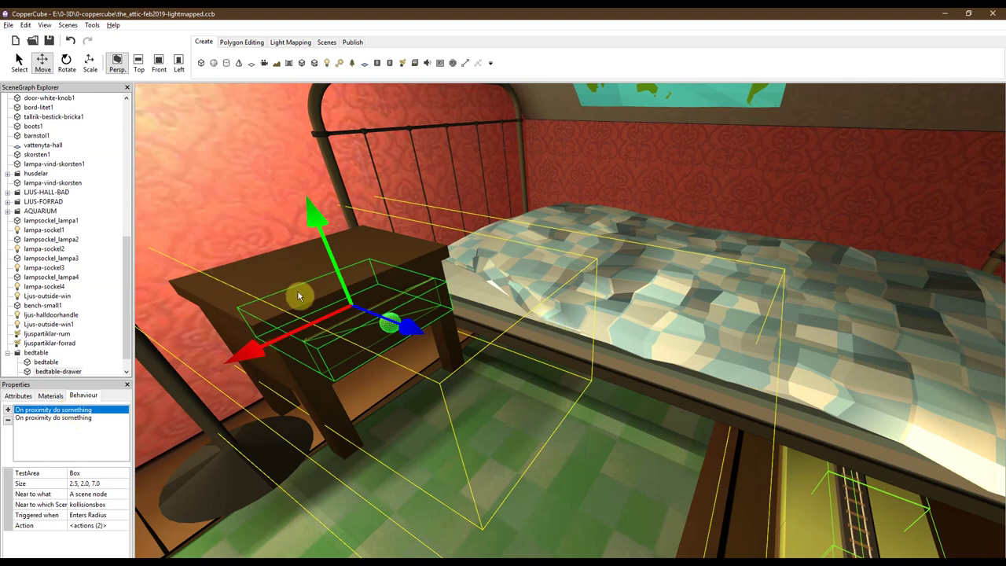
click(104, 483)
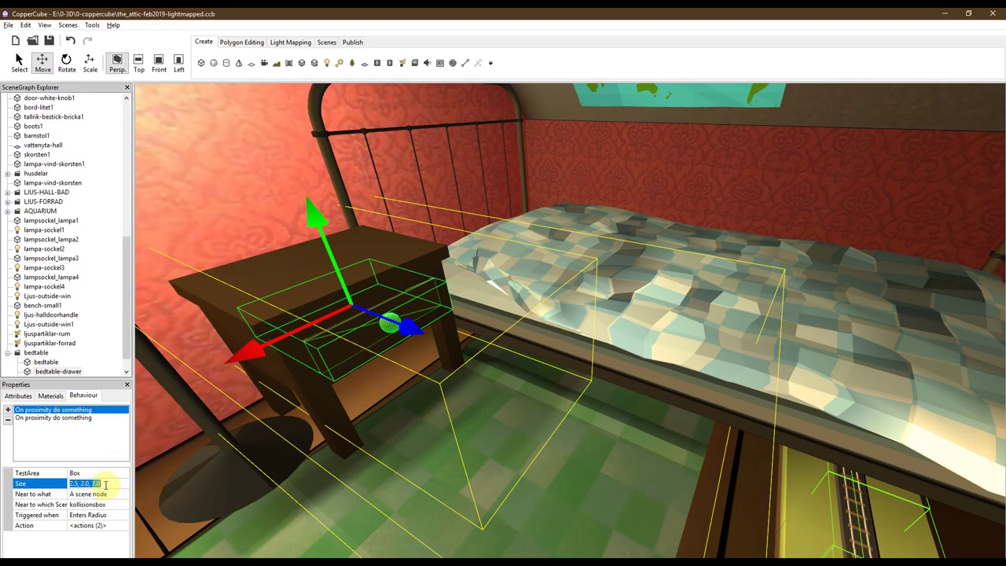
drag(101, 483, 86, 486)
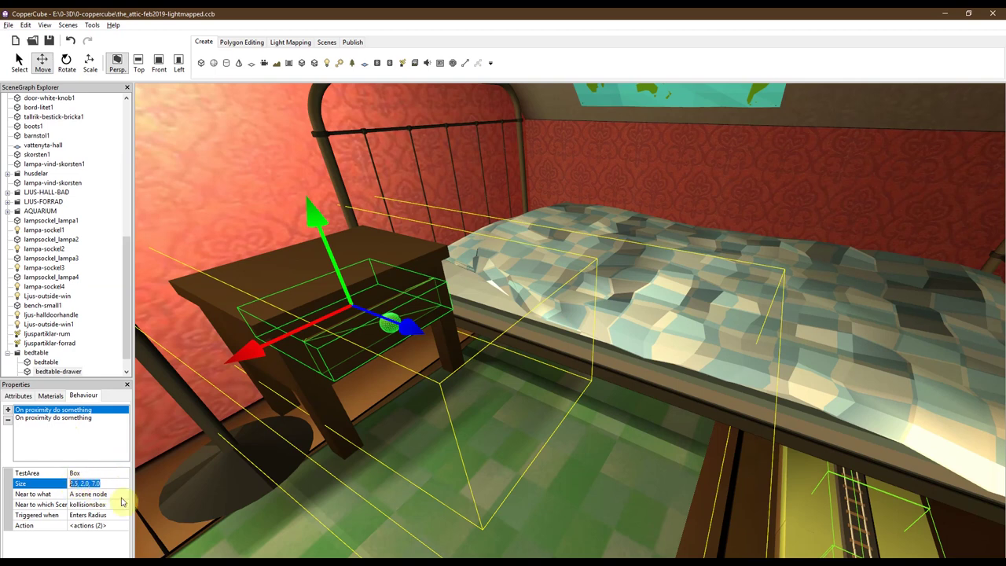
click(117, 495)
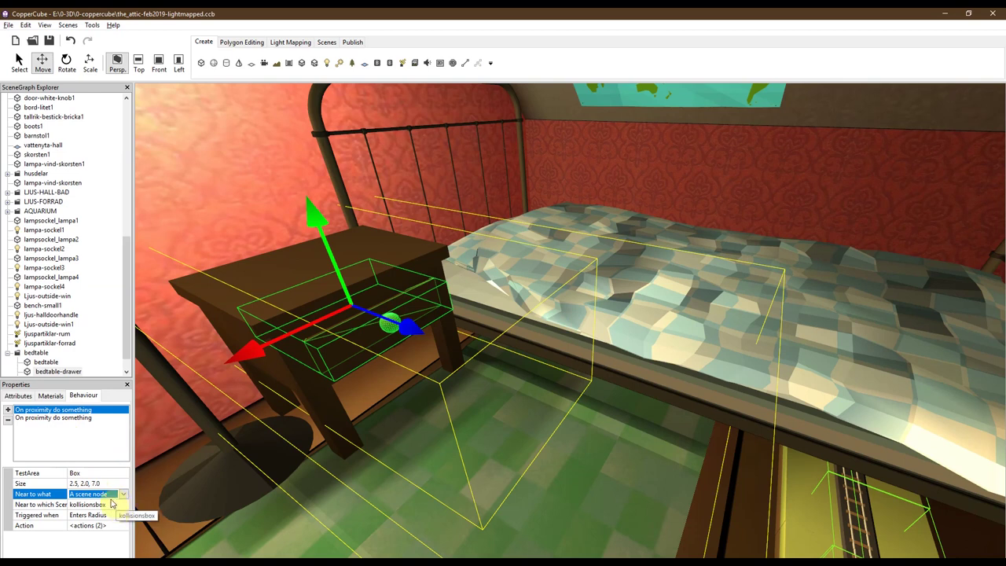
click(102, 507)
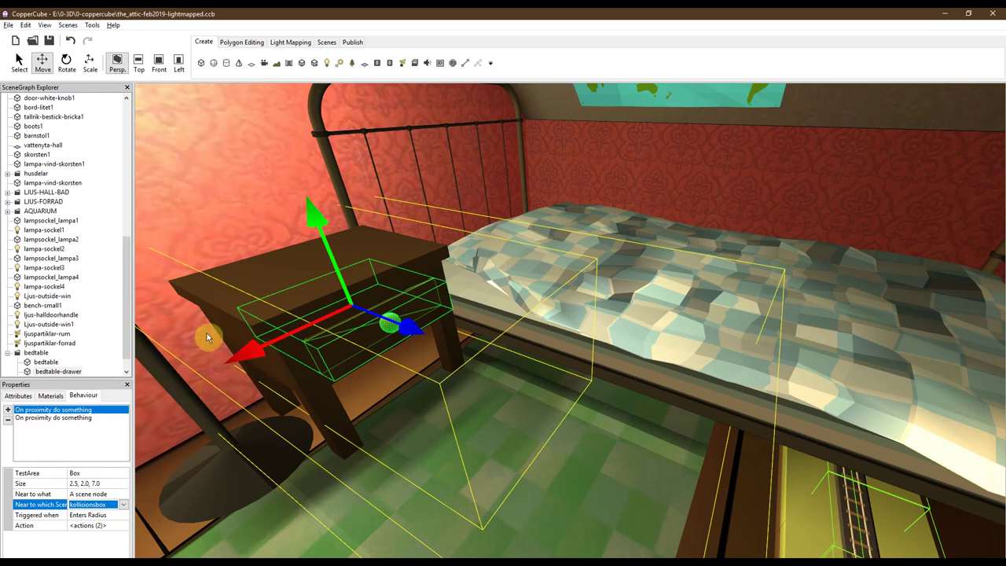
right_drag(206, 332, 163, 319)
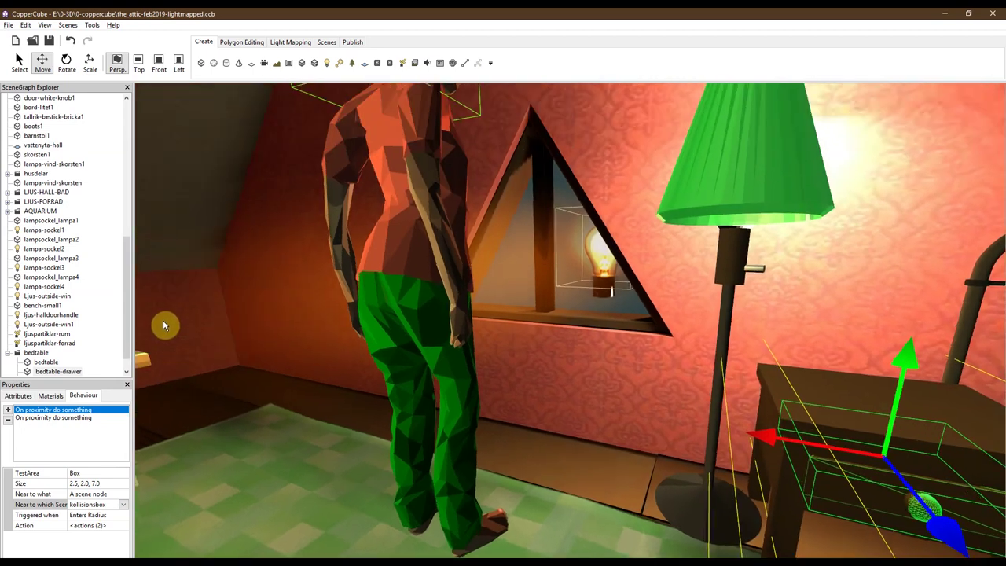
Select the girl node to list her behaviours and key-press handlers, then pan back to the nightstand.
click(381, 265)
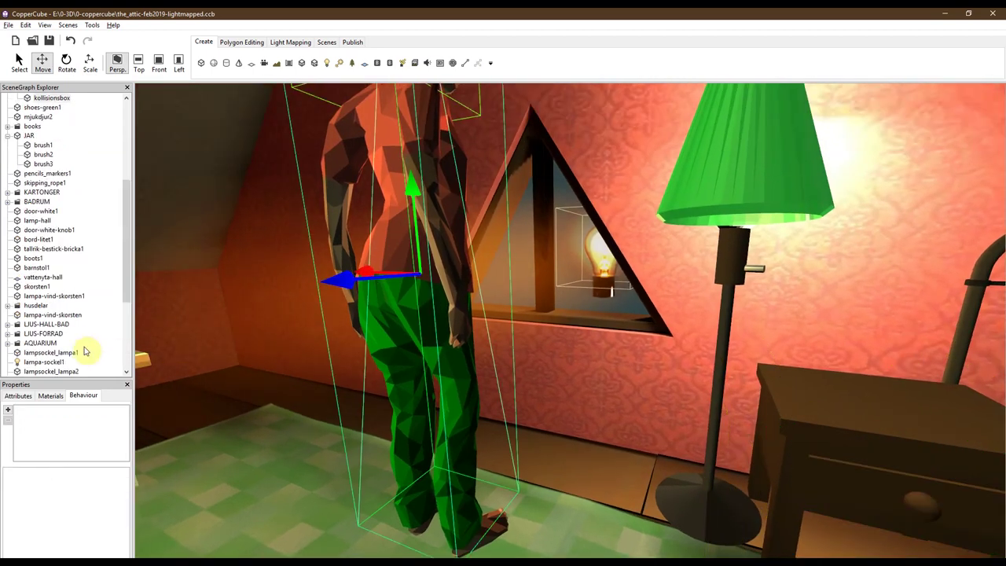
scroll(59, 228, up, 5)
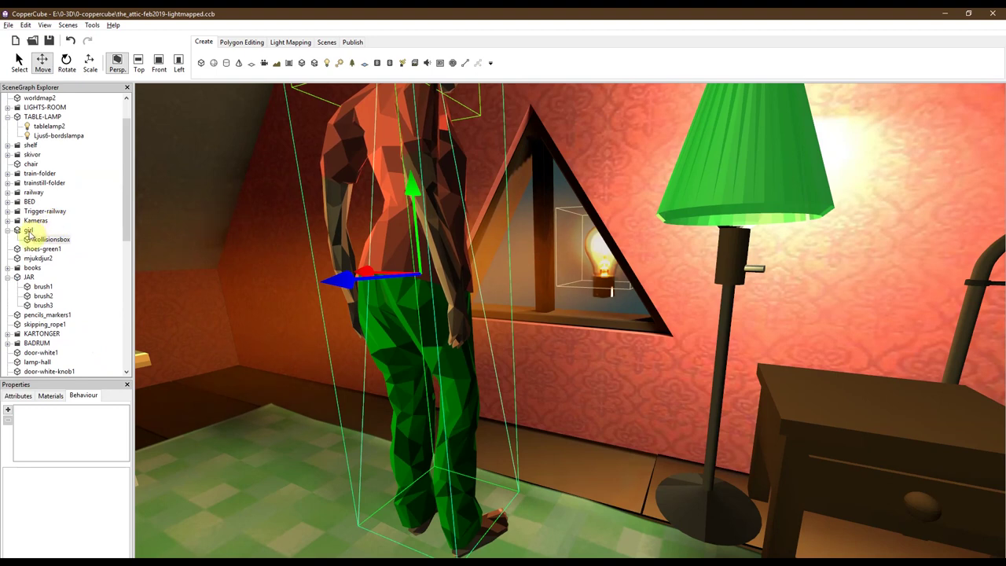
click(28, 231)
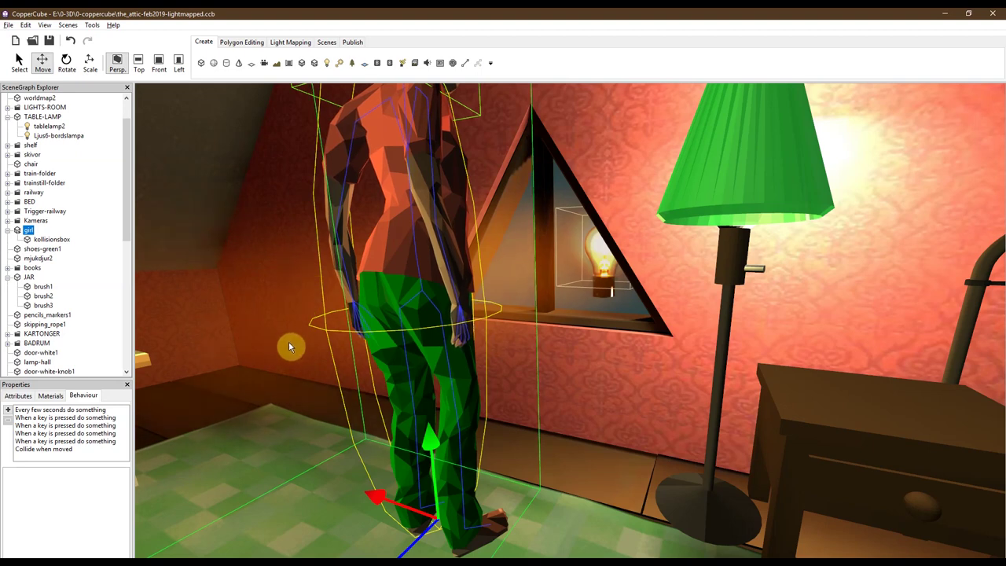
right_drag(289, 340, 328, 352)
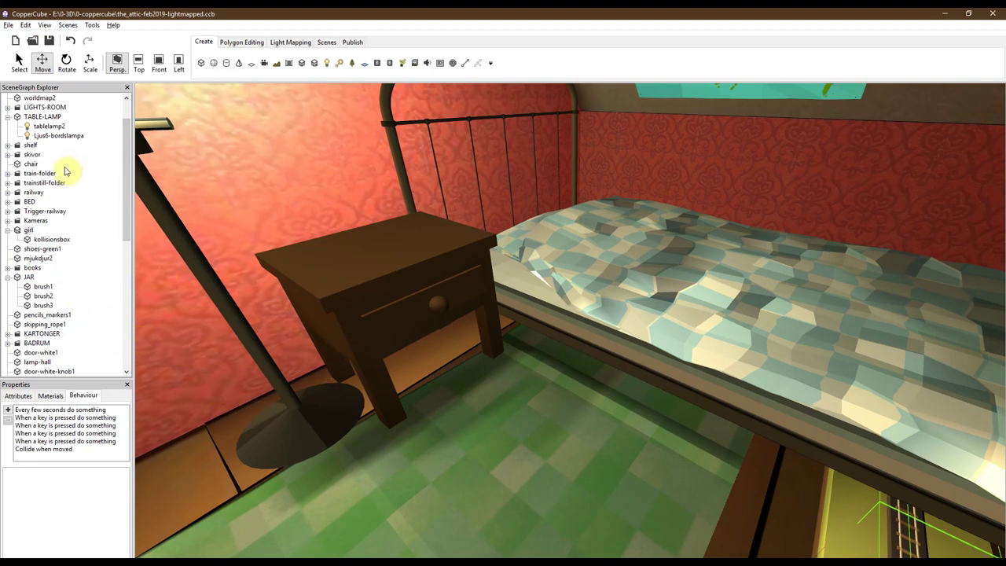
Select the girl's kollisionsbox and view its Transparent (alpha channel) material using transparent64x64.png.
right_drag(184, 301, 219, 327)
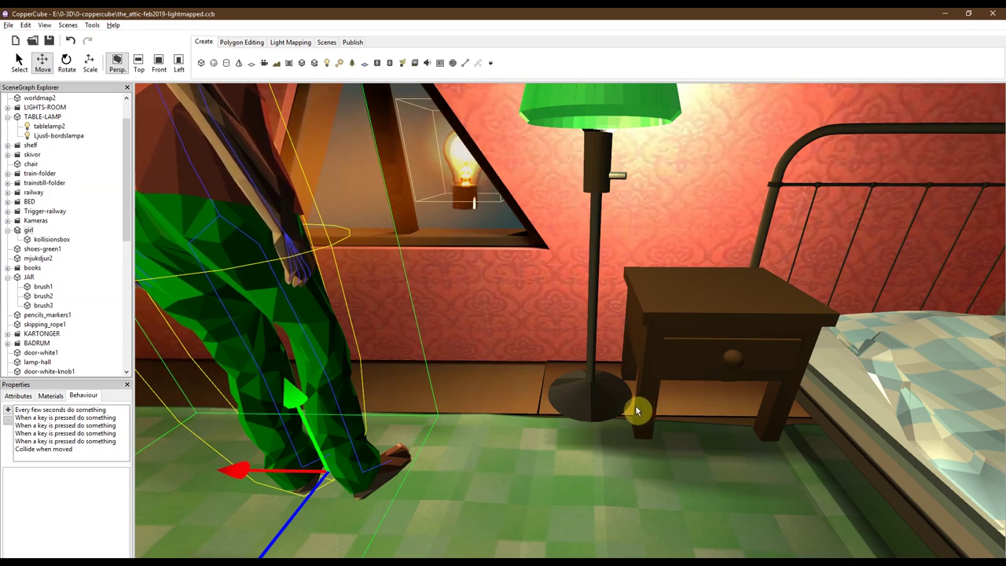
click(68, 241)
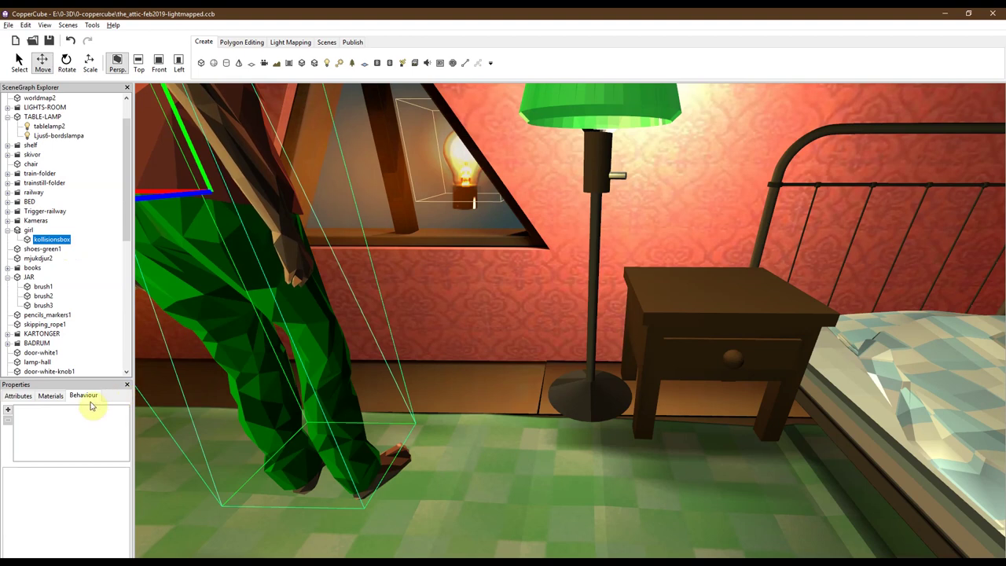
click(50, 395)
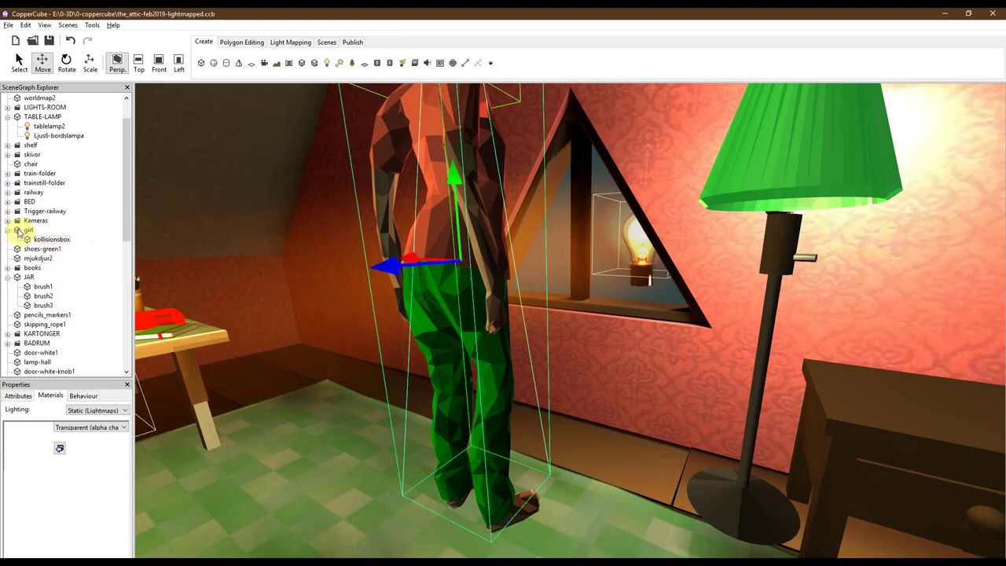
drag(215, 291, 255, 301)
Select bedtable-drawer's first On proximity behaviour (2.5, 2.0, 7.0 box, Enters Radius) and its Action row.
scroll(256, 299, down, 3)
scroll(47, 228, down, 10)
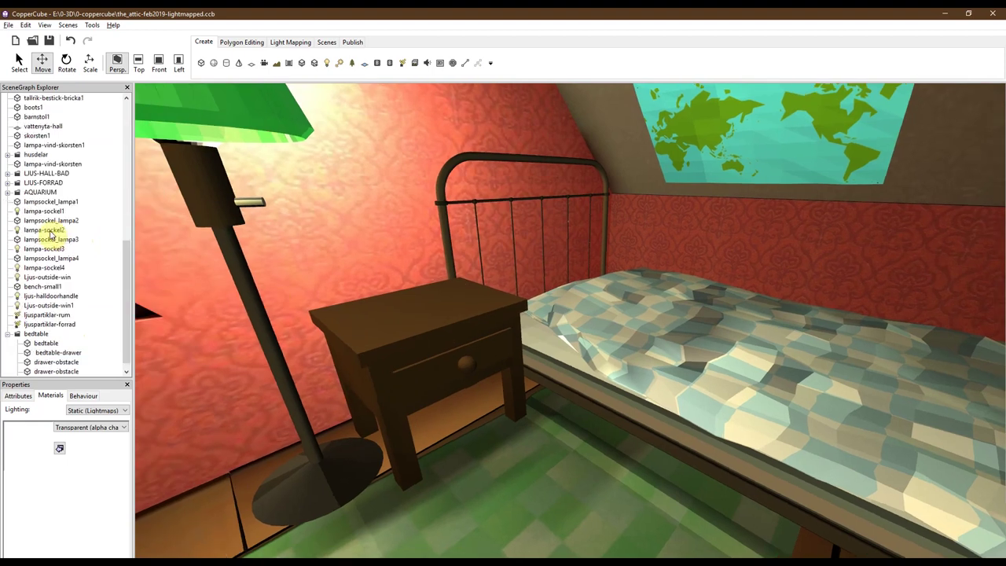
click(69, 352)
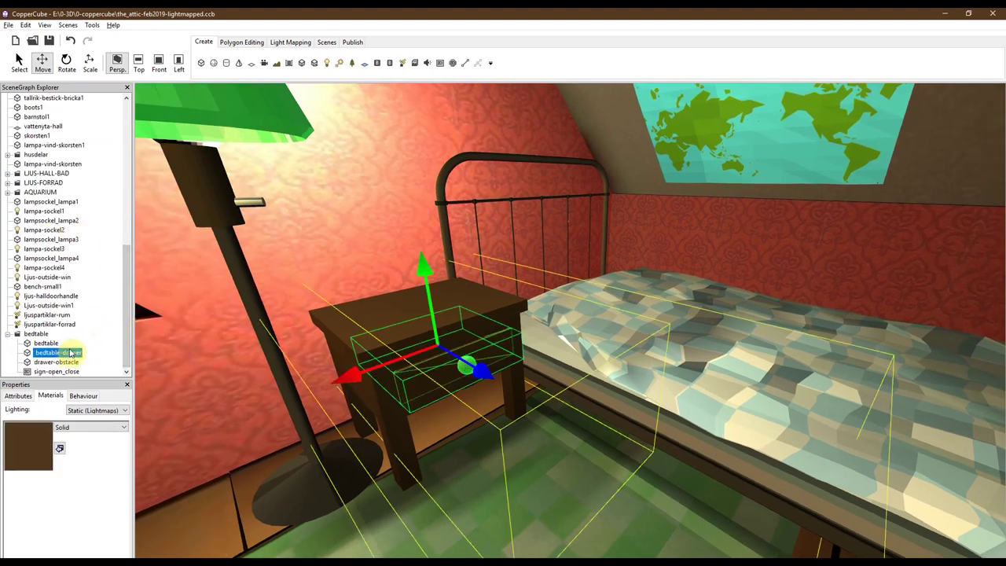
click(84, 396)
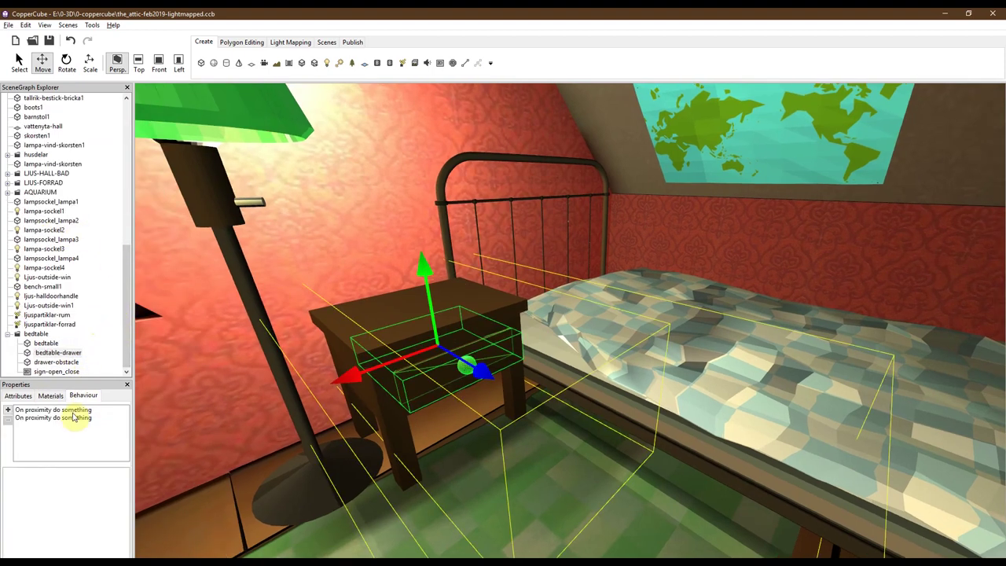
click(74, 412)
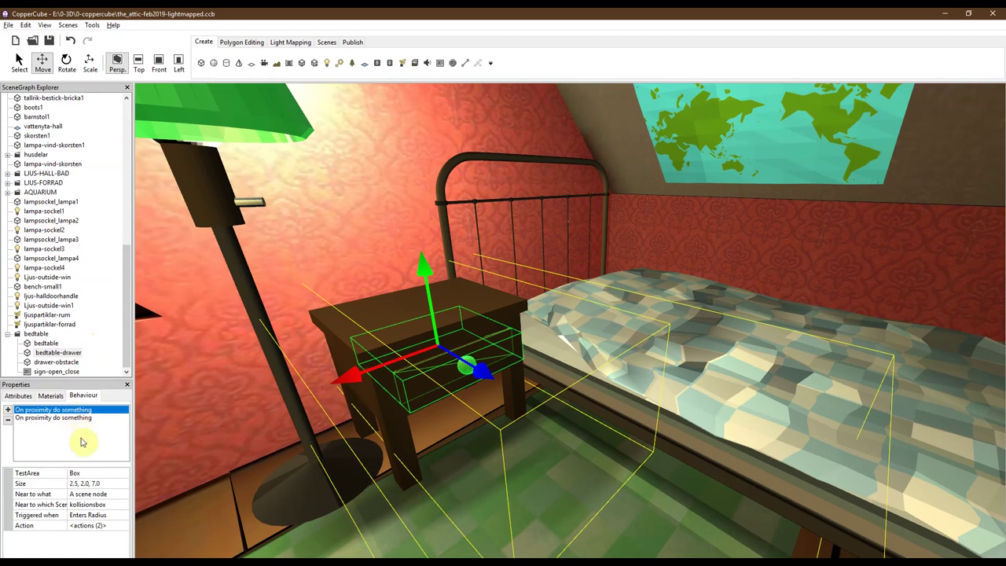
click(86, 527)
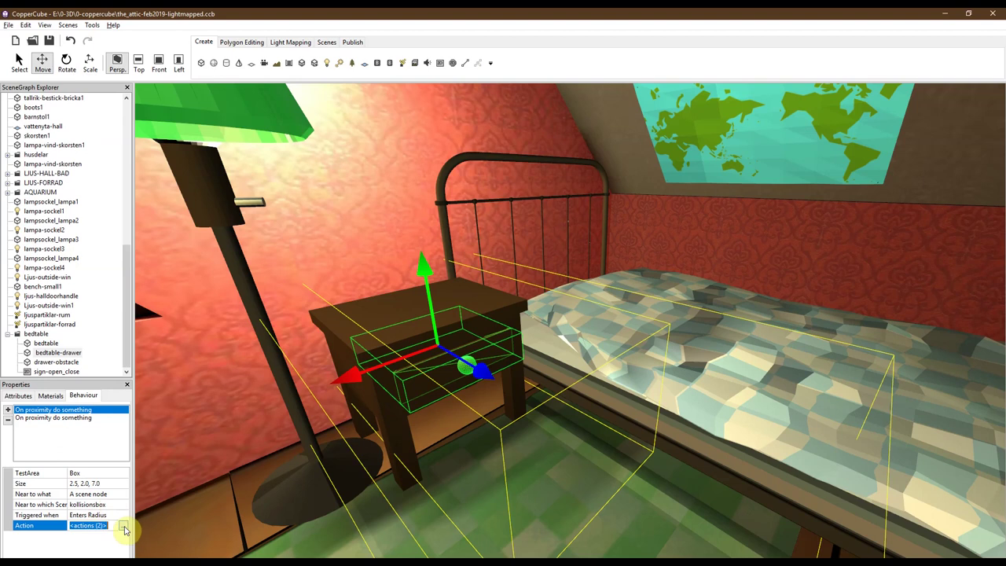
Open the drawer trigger's action list and view its Make Visible action on sign-open_close.
click(123, 526)
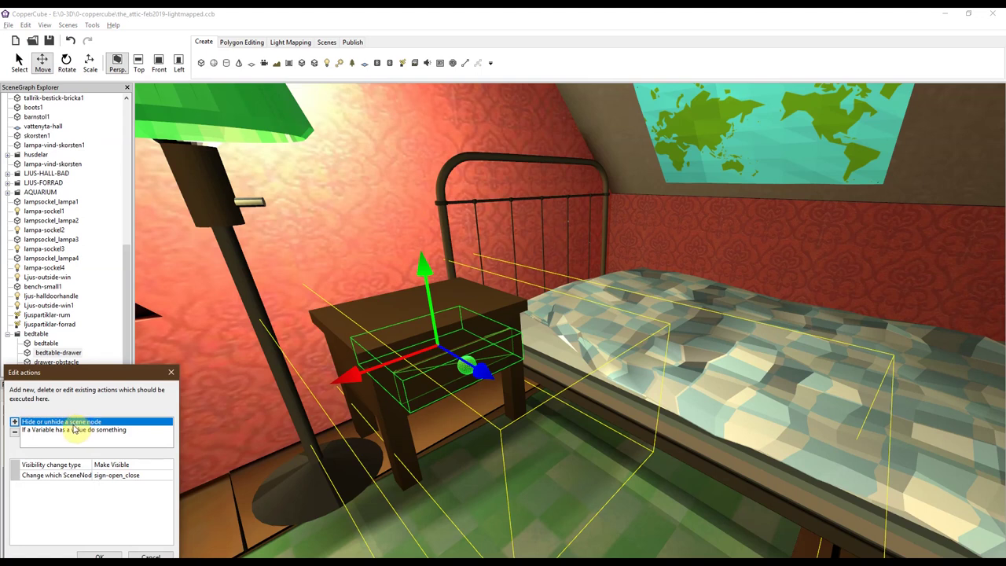
drag(99, 370, 237, 253)
click(183, 311)
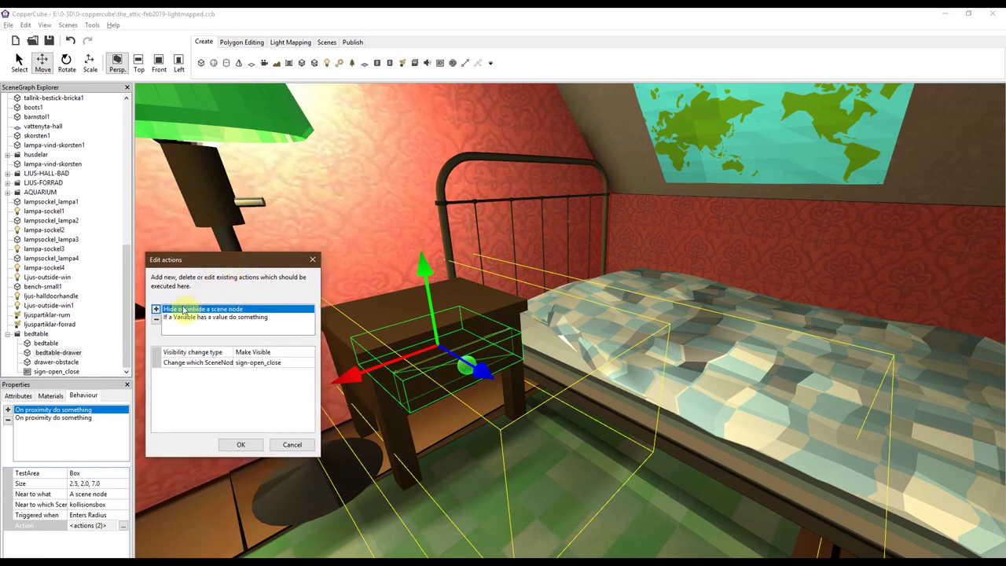
Review the If-variable action that checks whether drawer equals 0.
click(211, 317)
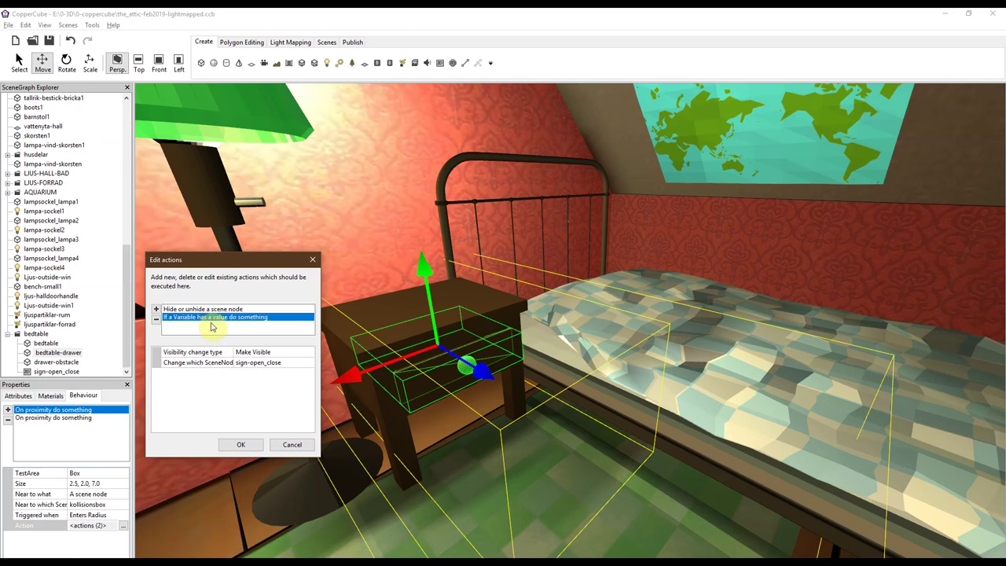
click(220, 309)
click(221, 318)
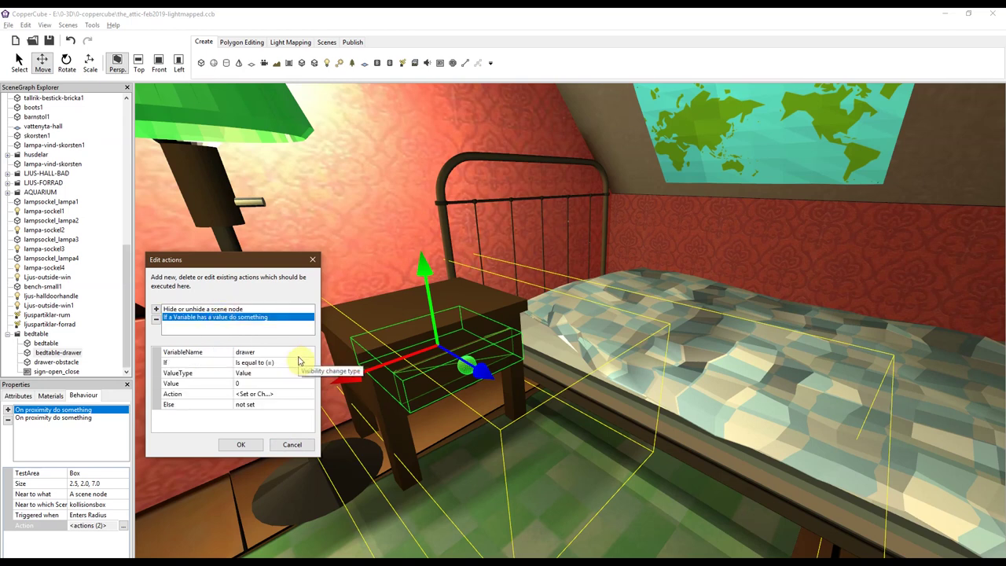
click(260, 353)
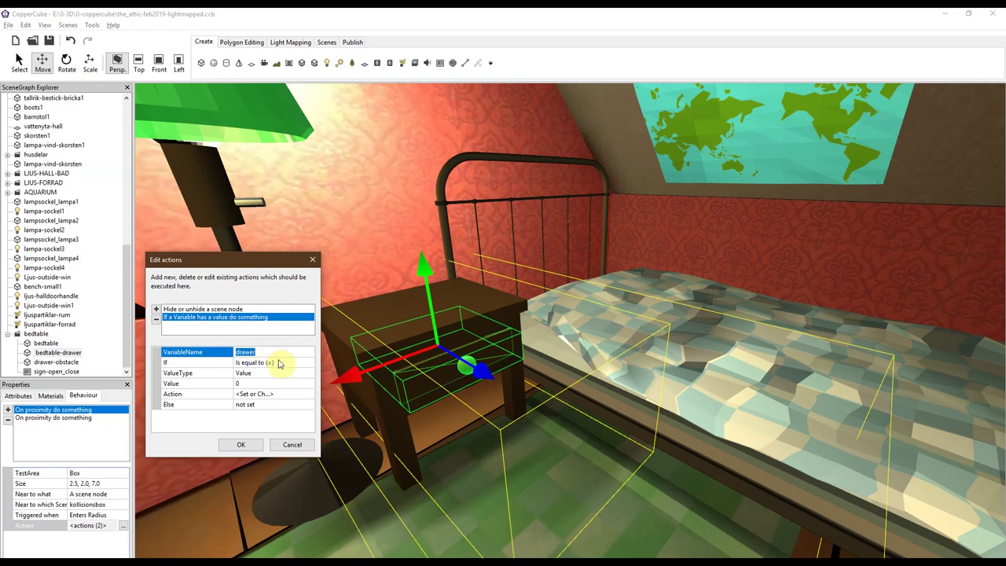
click(251, 384)
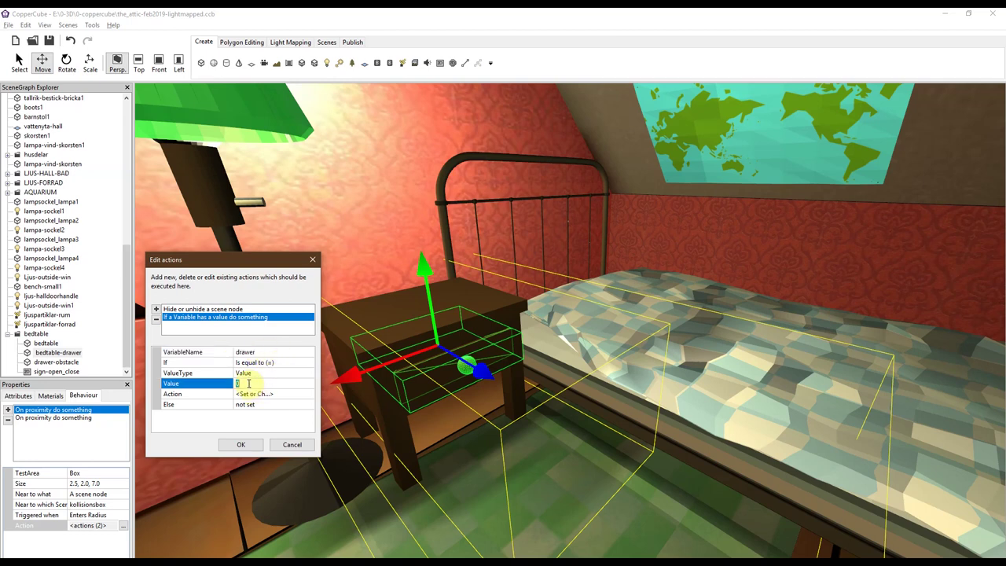
Confirm its nested action sets drawer to 1, then cancel both action editors unchanged.
click(292, 394)
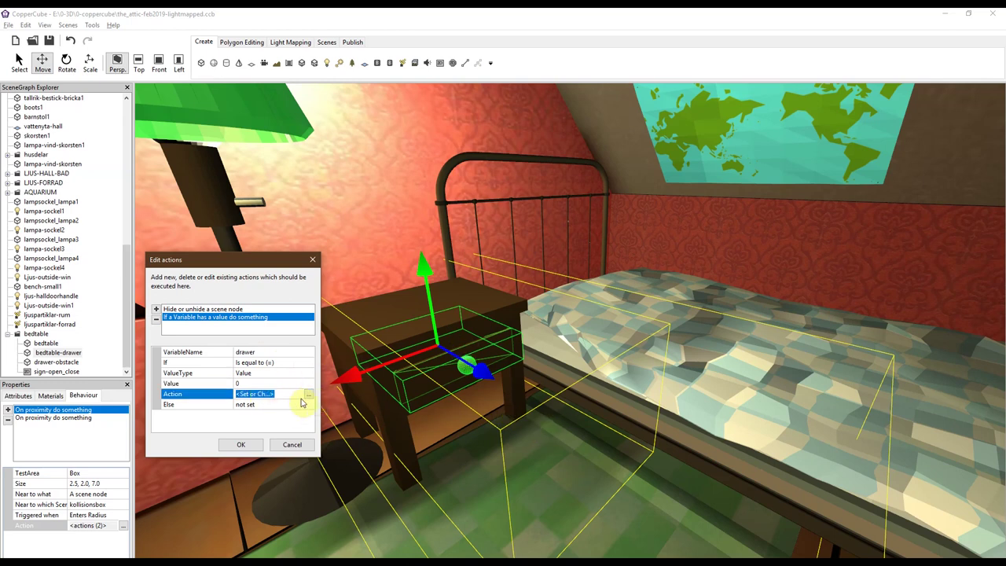
click(309, 395)
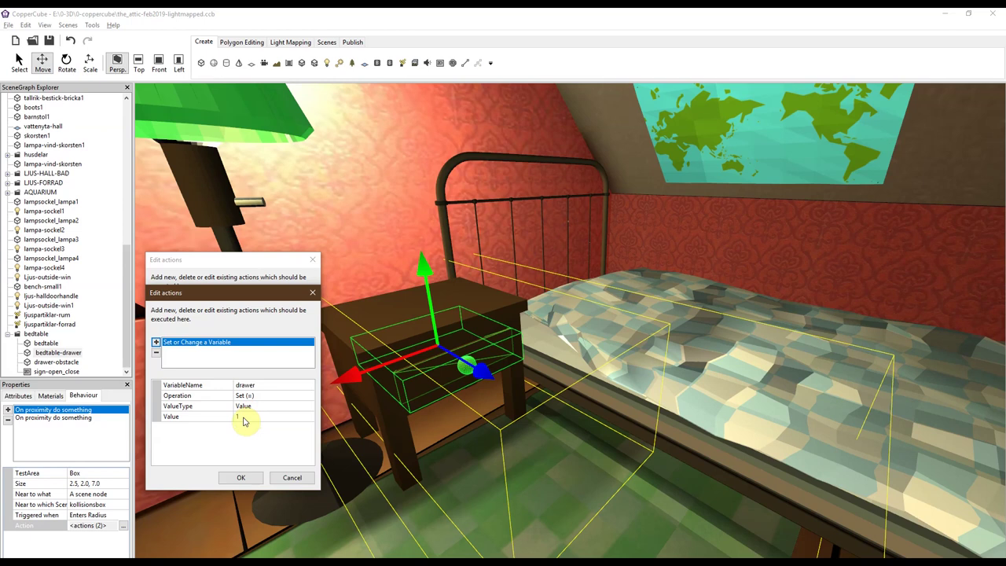
click(309, 482)
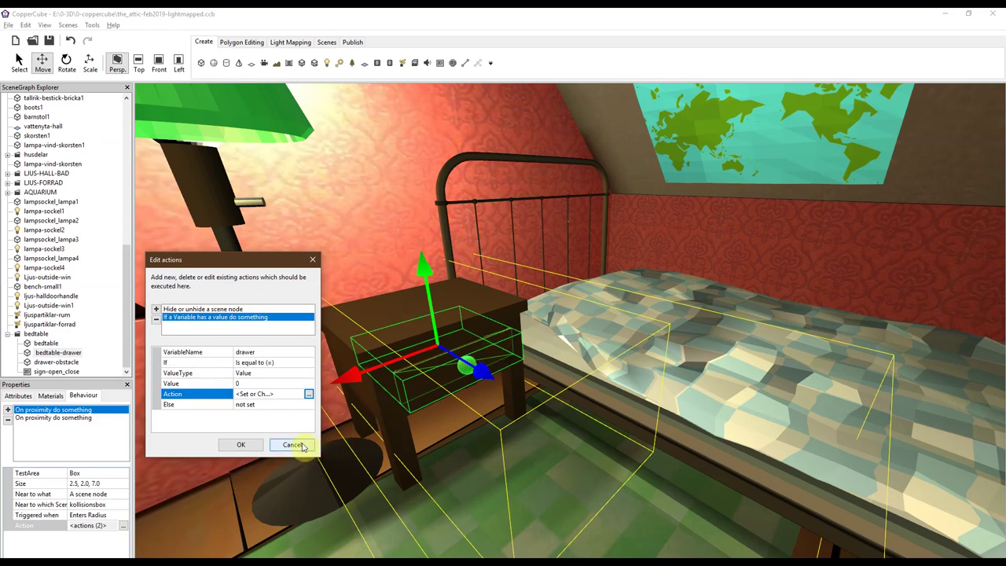
click(303, 446)
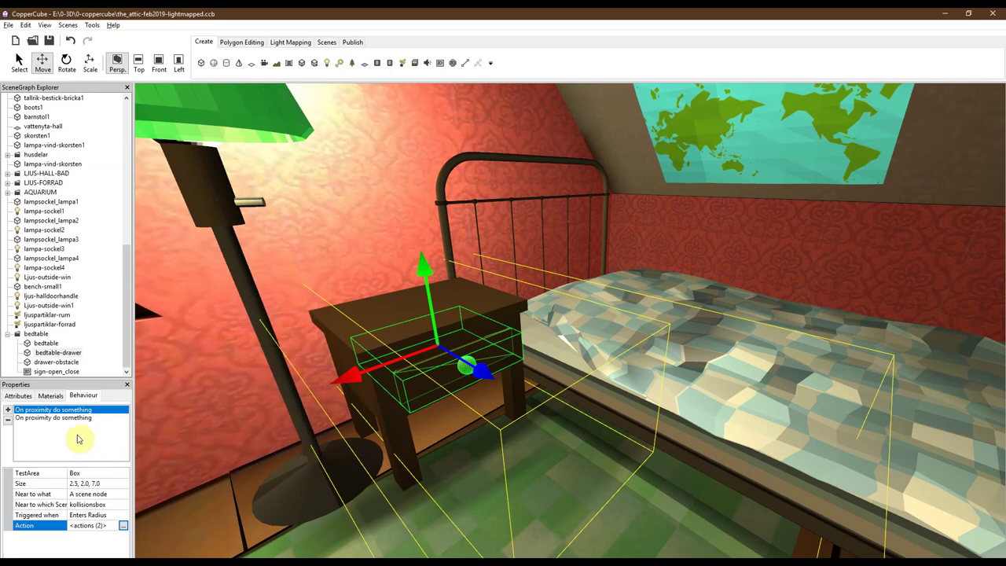
Select Scen1's key O 'When a key is pressed' behaviour and its Action setting.
click(77, 438)
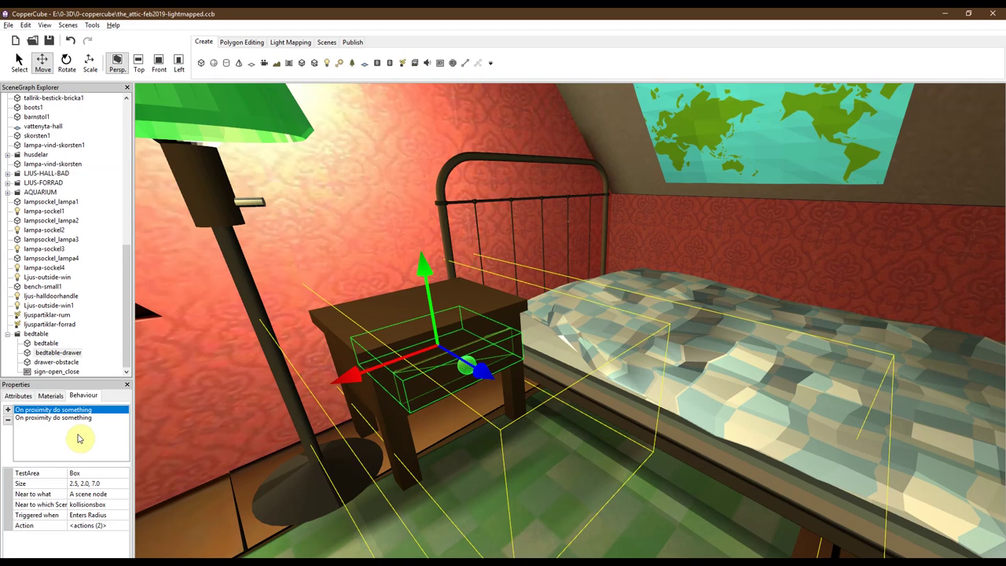
drag(128, 342, 128, 186)
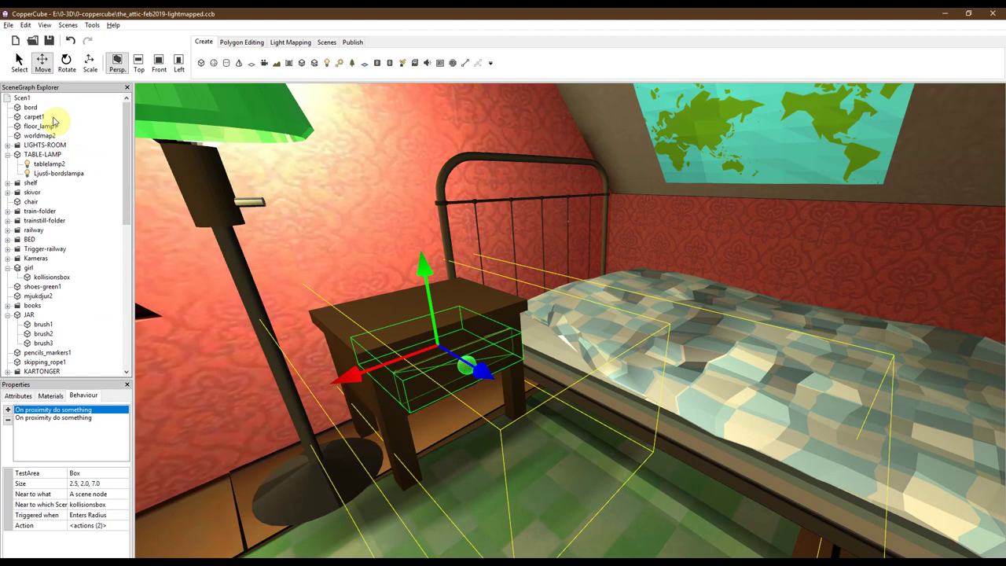
click(22, 97)
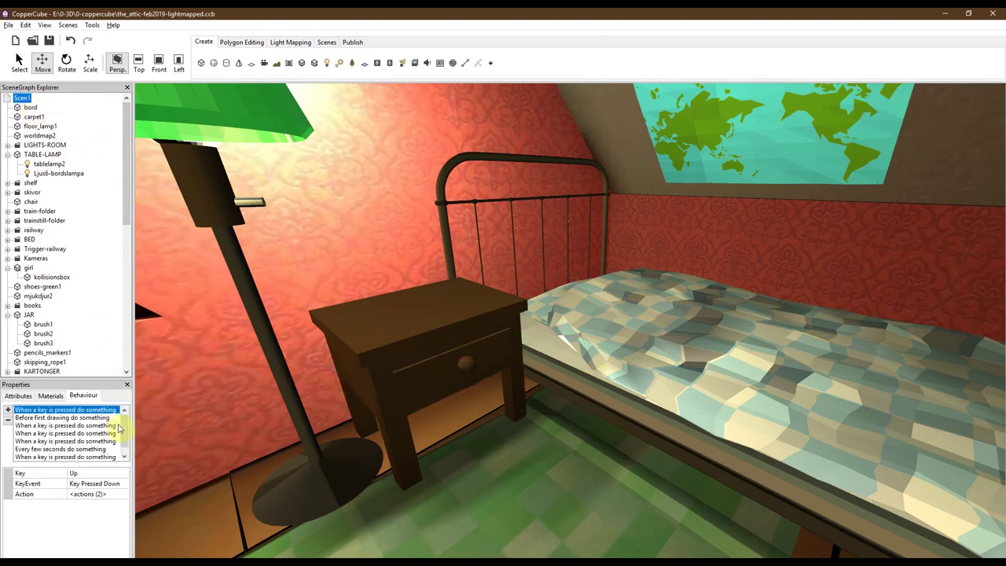
drag(126, 426, 127, 433)
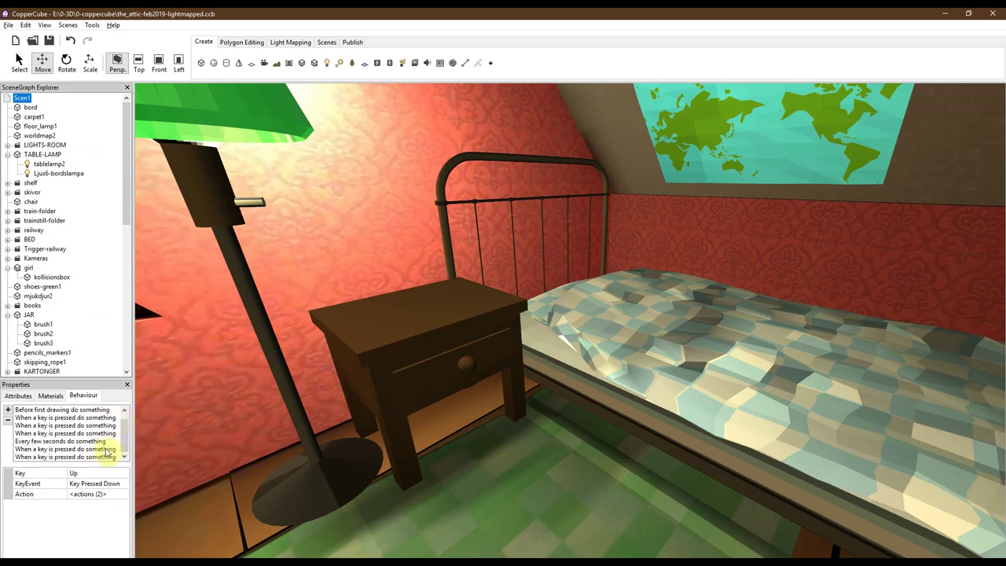
click(105, 456)
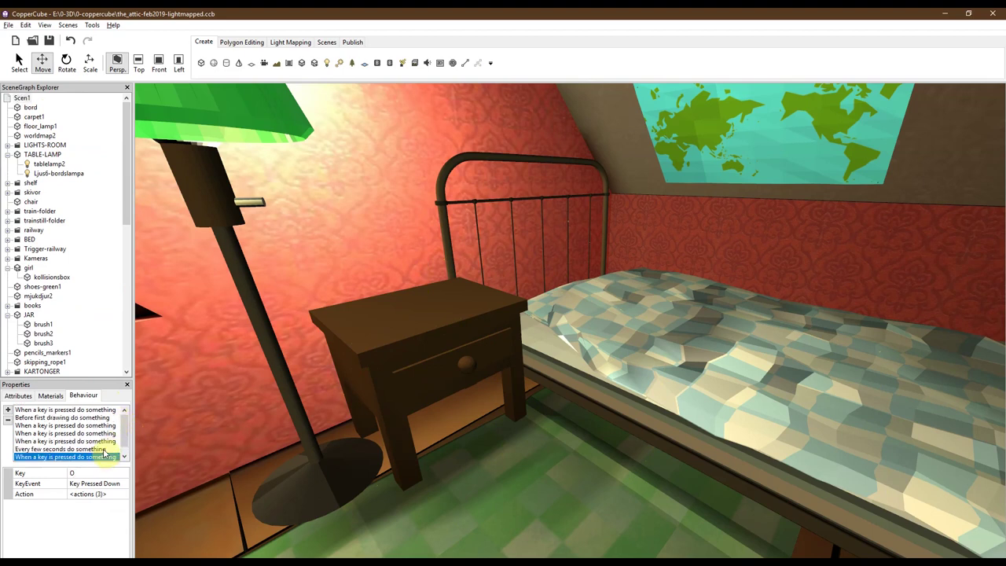
click(93, 496)
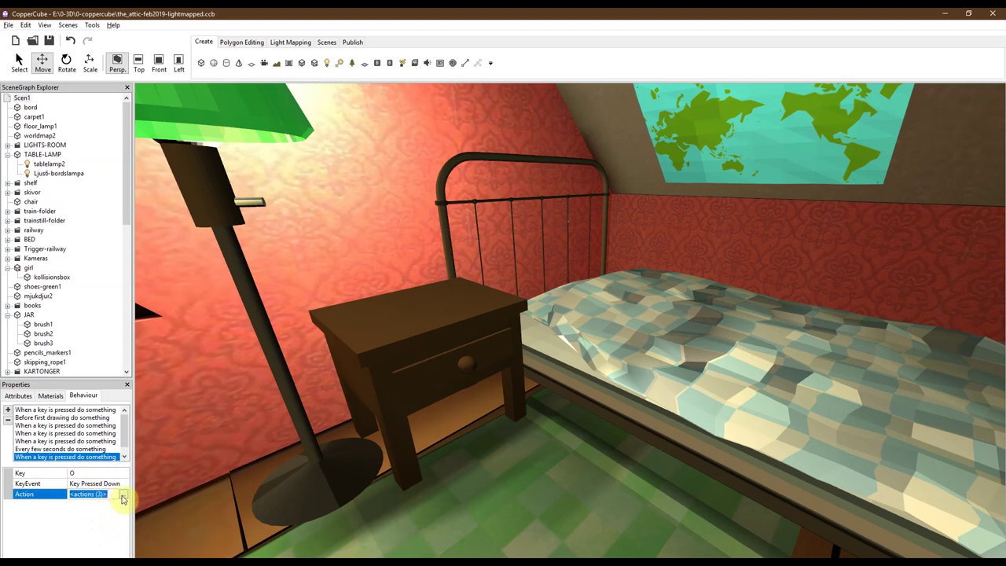
Open the O key's actions and the nested drawer-equals-1 actions (set drawer to 2, move node).
click(122, 494)
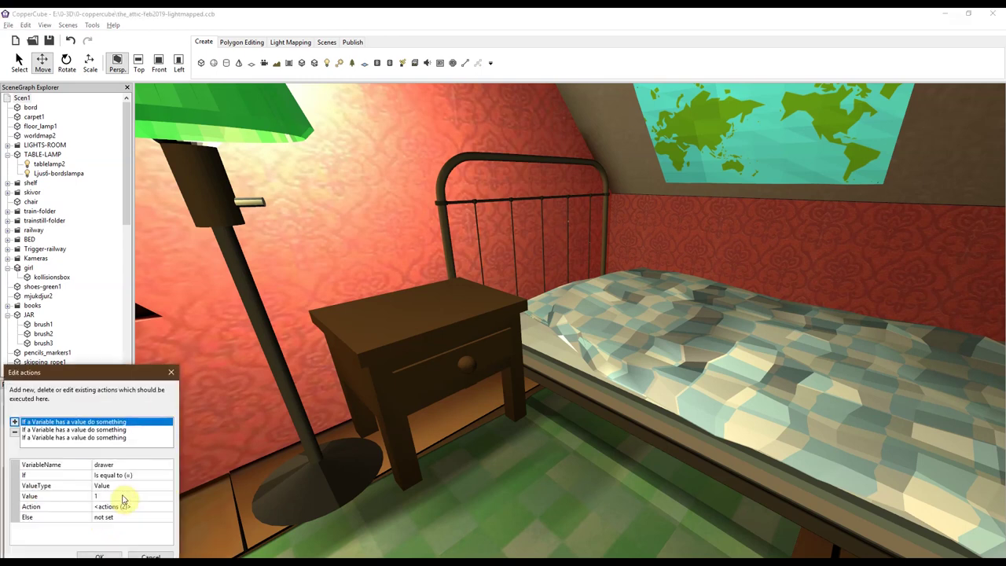
drag(146, 366, 288, 295)
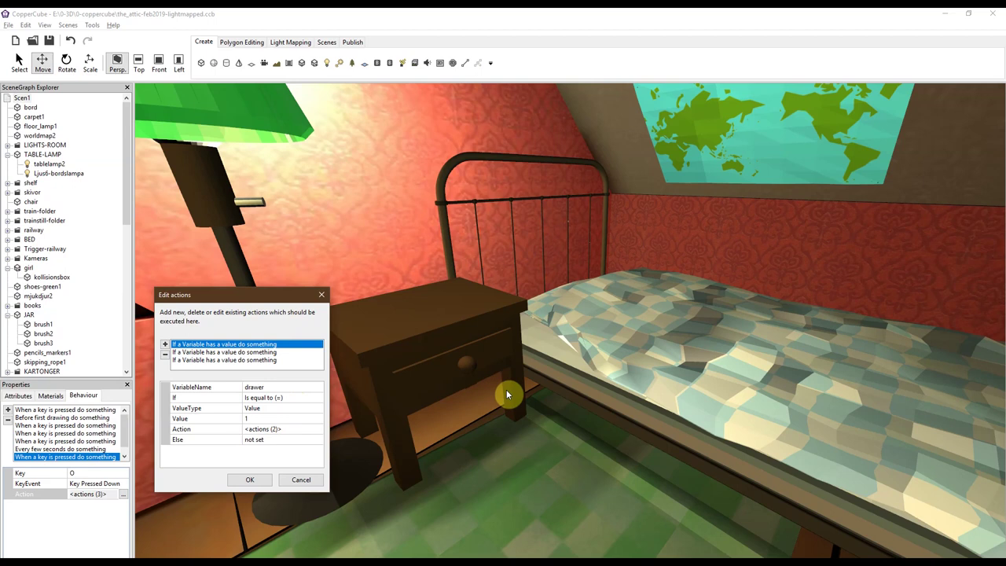
click(309, 432)
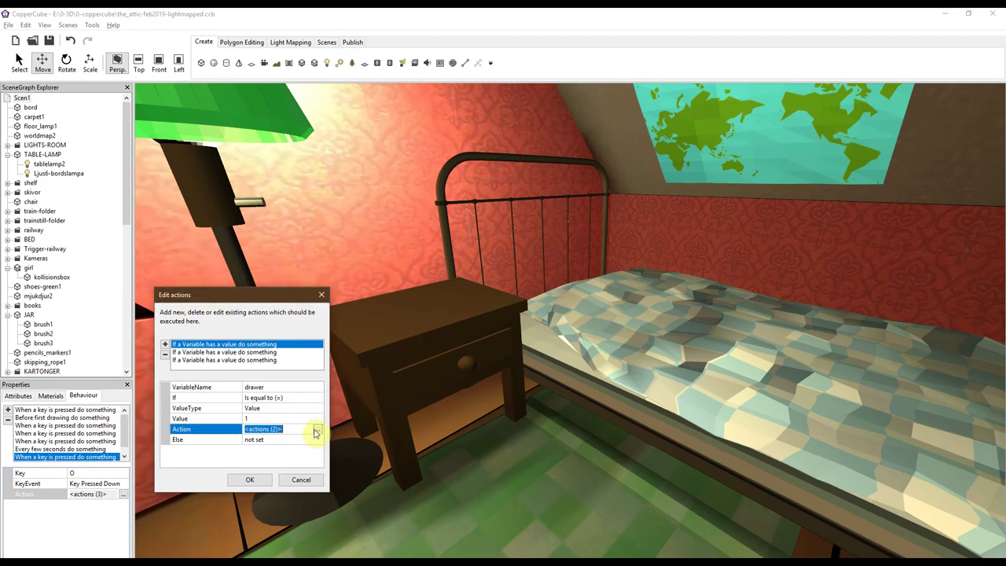
click(315, 430)
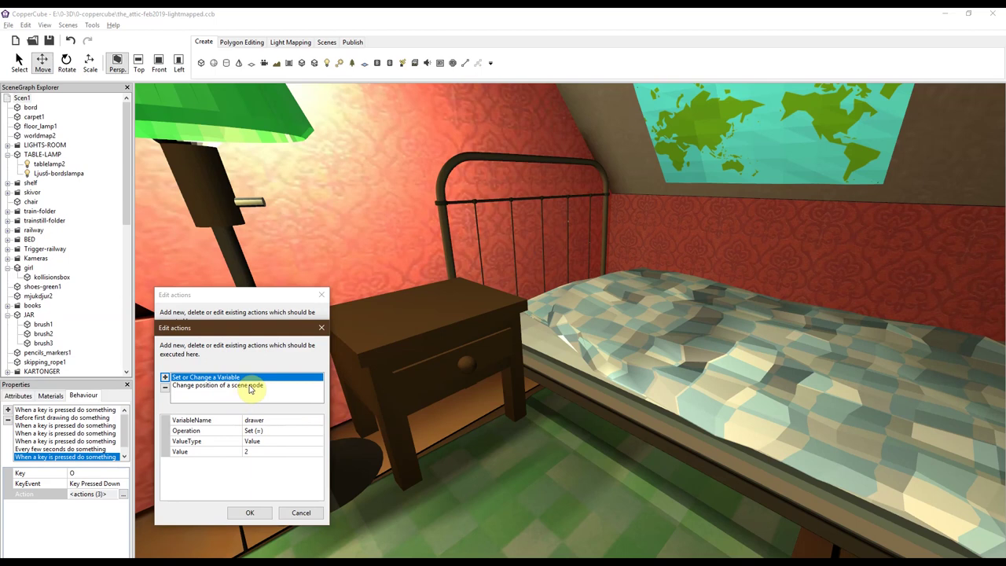
Confirm the change-position action uses Move by a vector on bedtable-drawer.
click(250, 386)
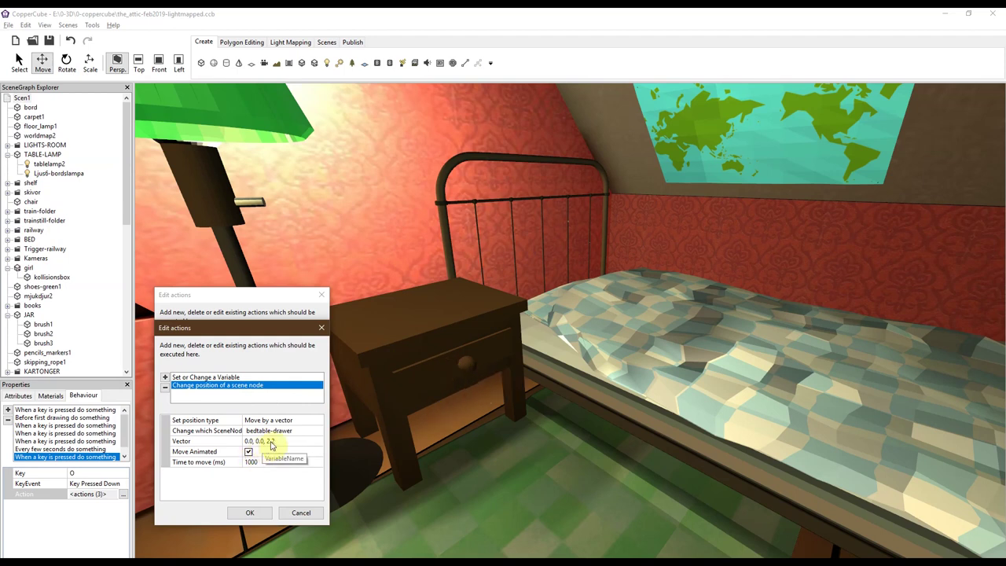
click(313, 421)
click(318, 421)
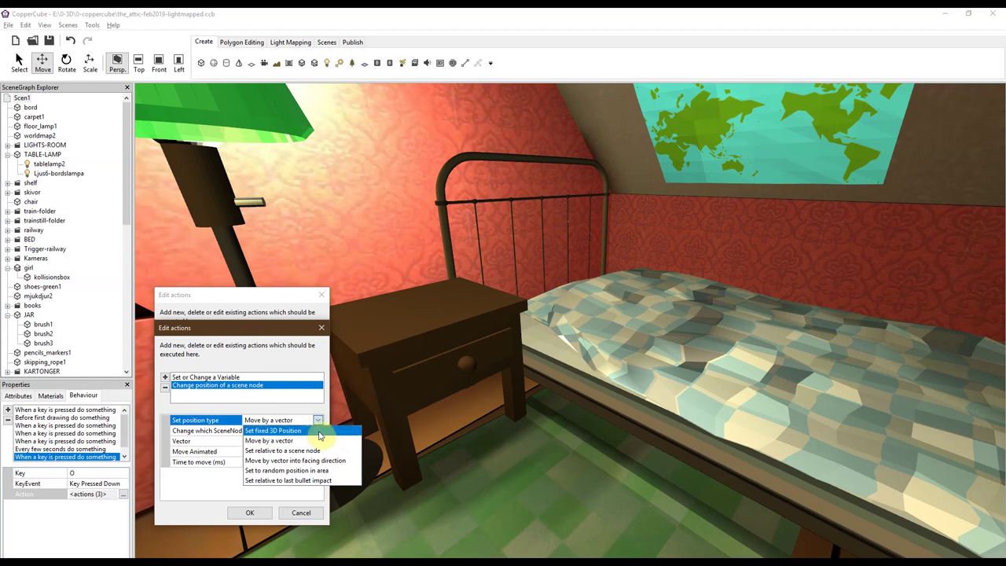
click(318, 422)
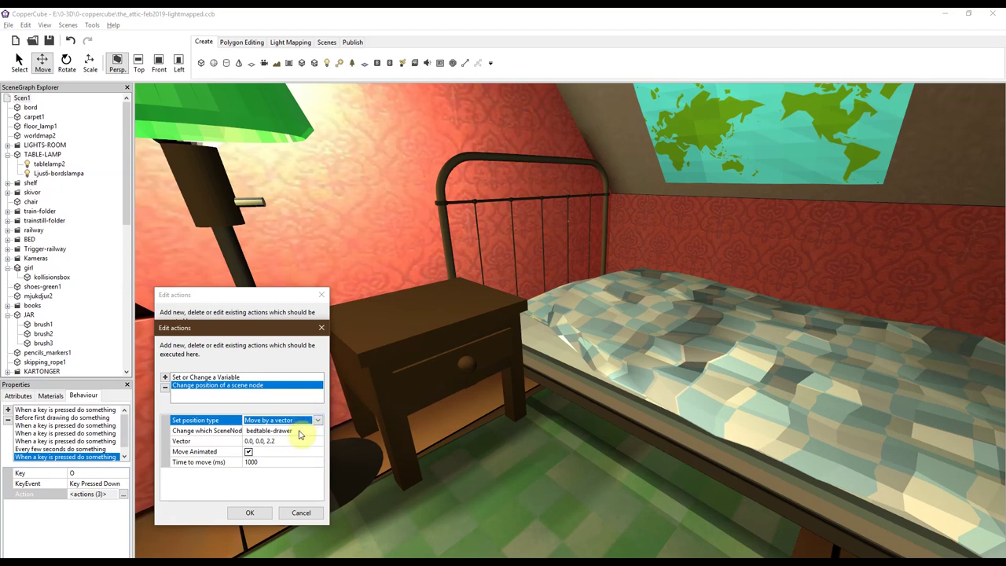
click(303, 431)
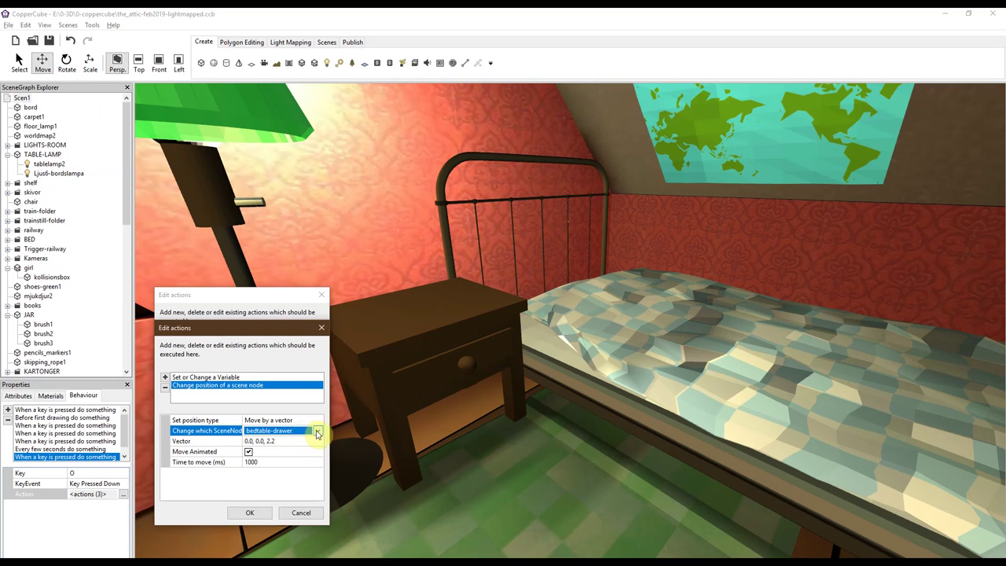
click(318, 433)
click(318, 433)
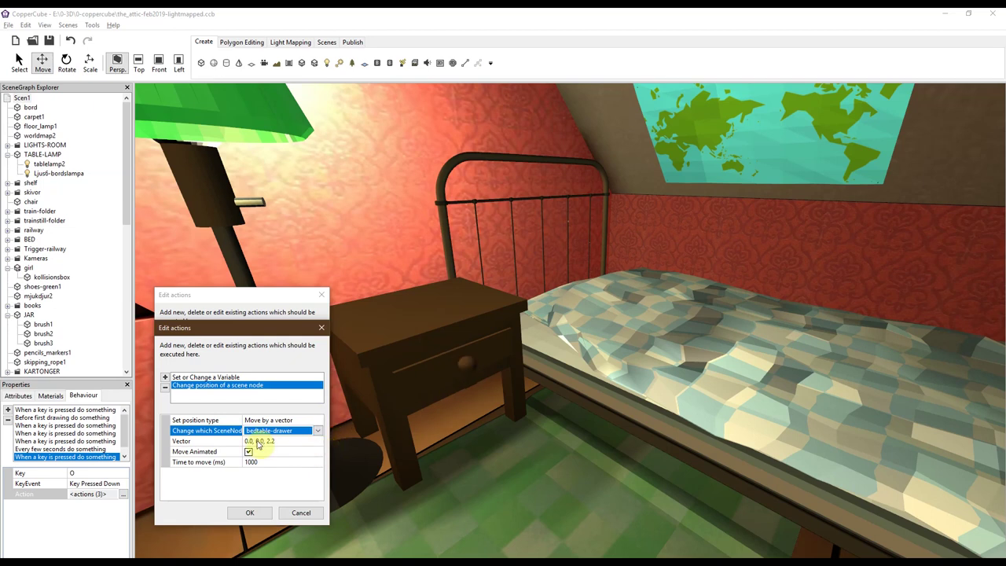
Check the move vector 0.0, 0.0, 2.2 and 1000 ms move time, leaving both unchanged.
click(271, 441)
double_click(270, 441)
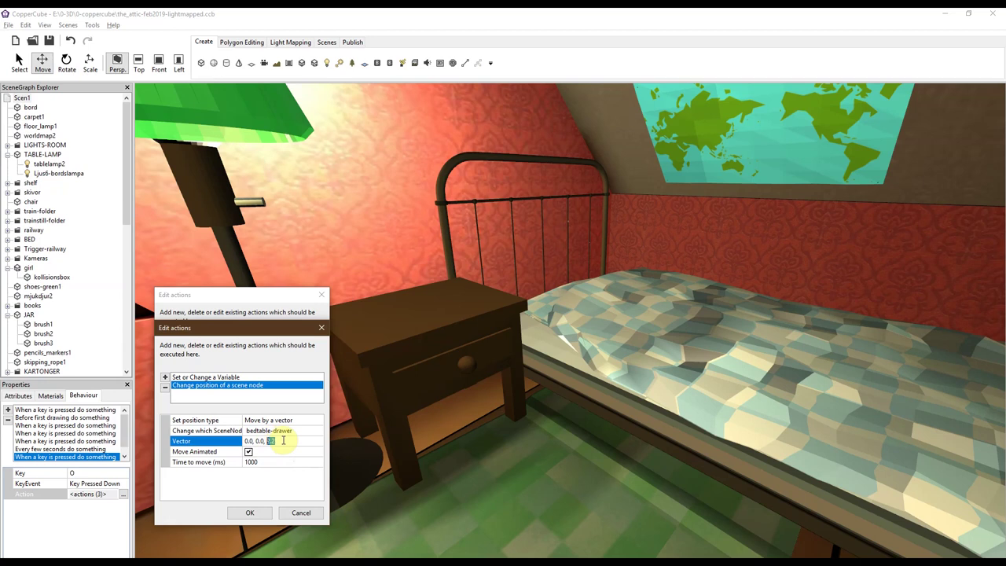
click(279, 441)
click(283, 440)
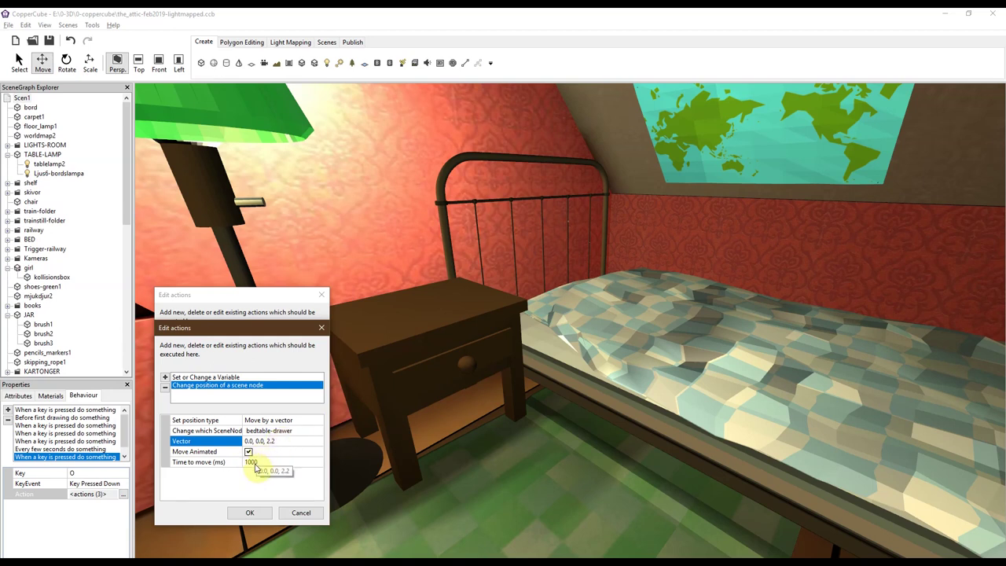
click(262, 462)
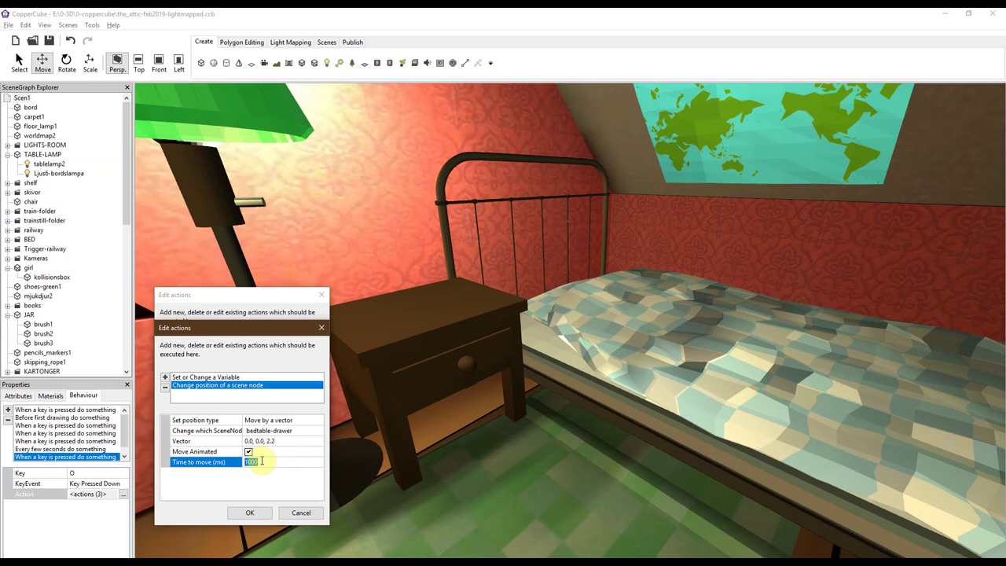
click(262, 462)
click(297, 514)
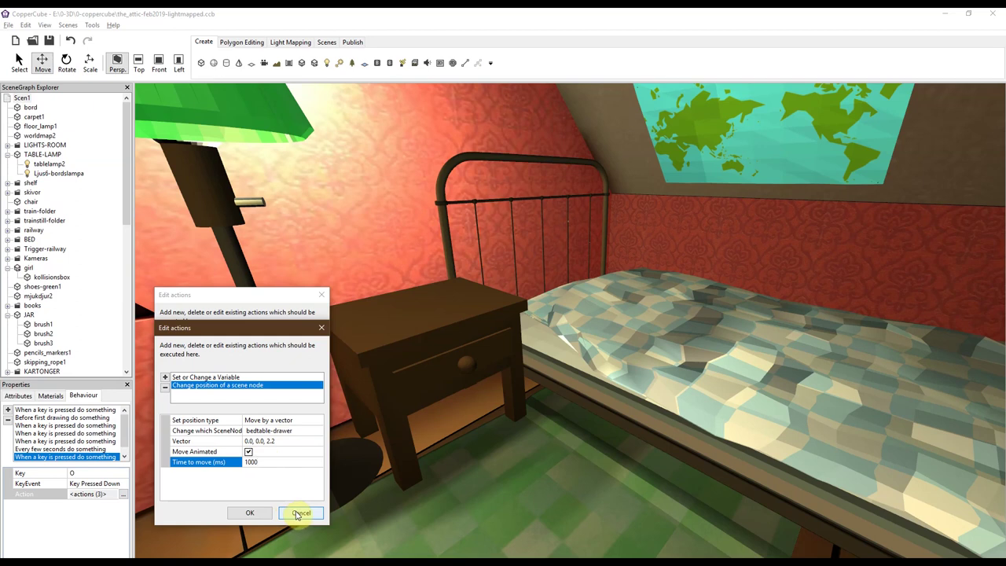
click(260, 381)
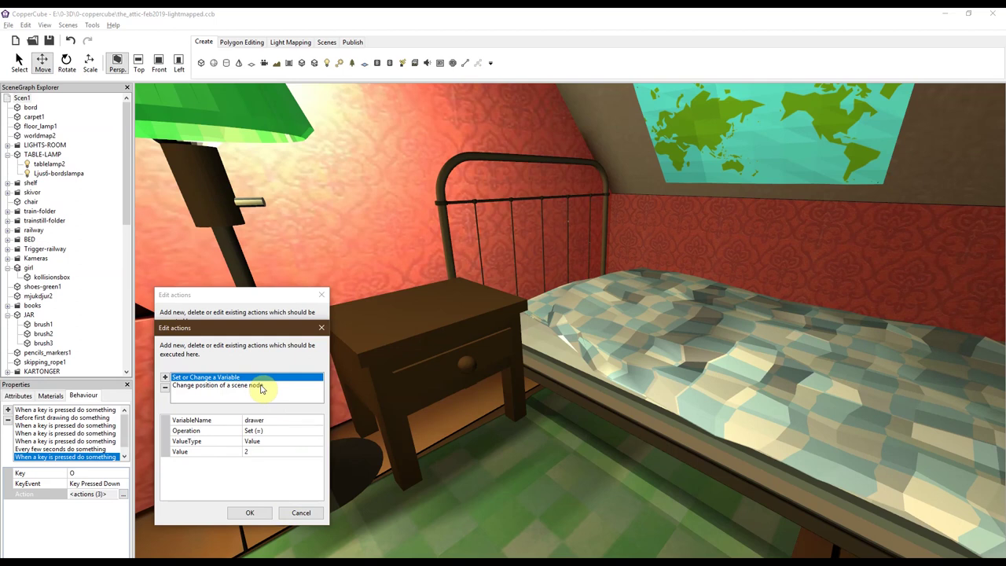
click(235, 385)
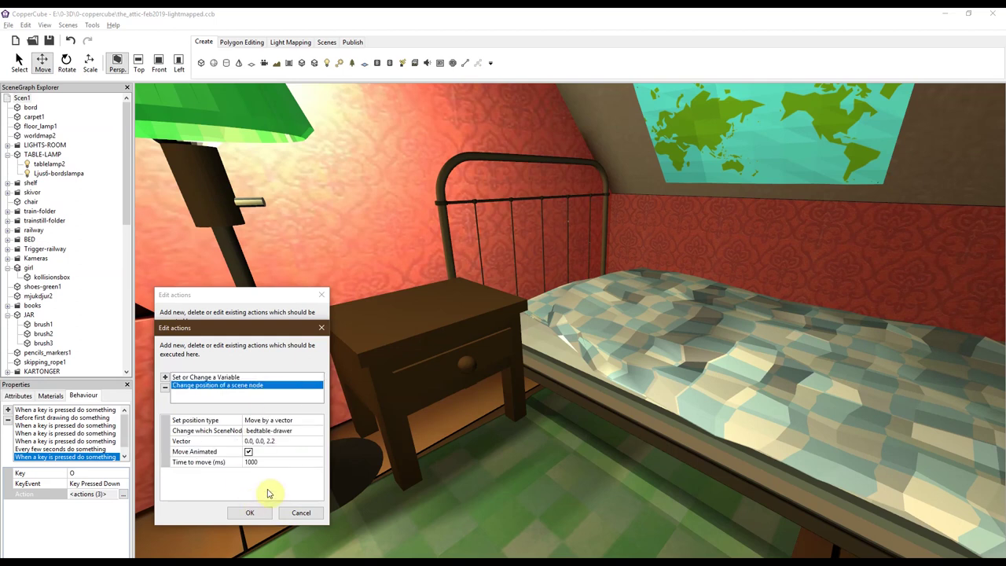
Close the action lists unchanged and view bedtable-drawer's second proximity behaviour: 4.0, 2.0, 11.0 box, Leaves Radius.
click(316, 512)
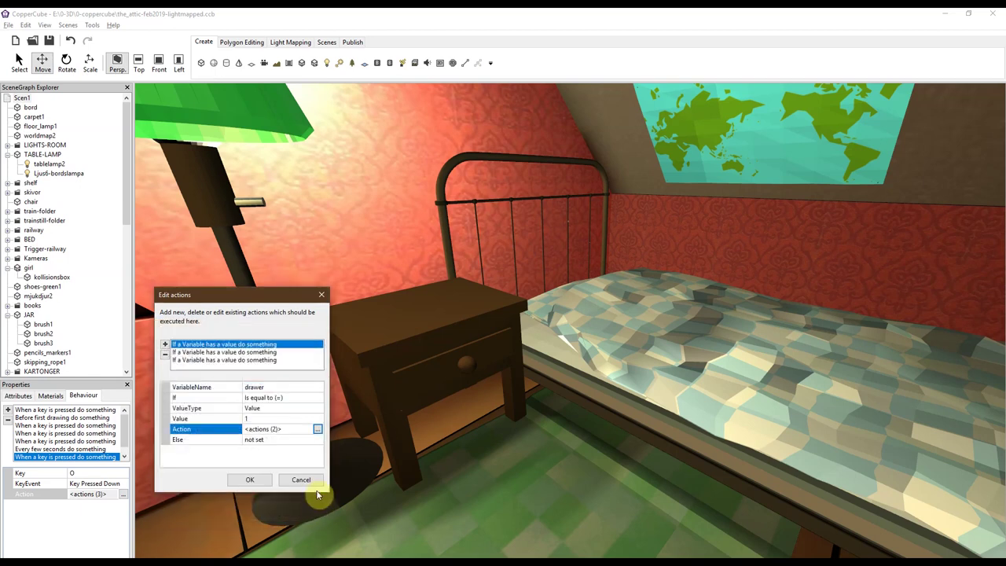
click(318, 479)
drag(128, 190, 125, 346)
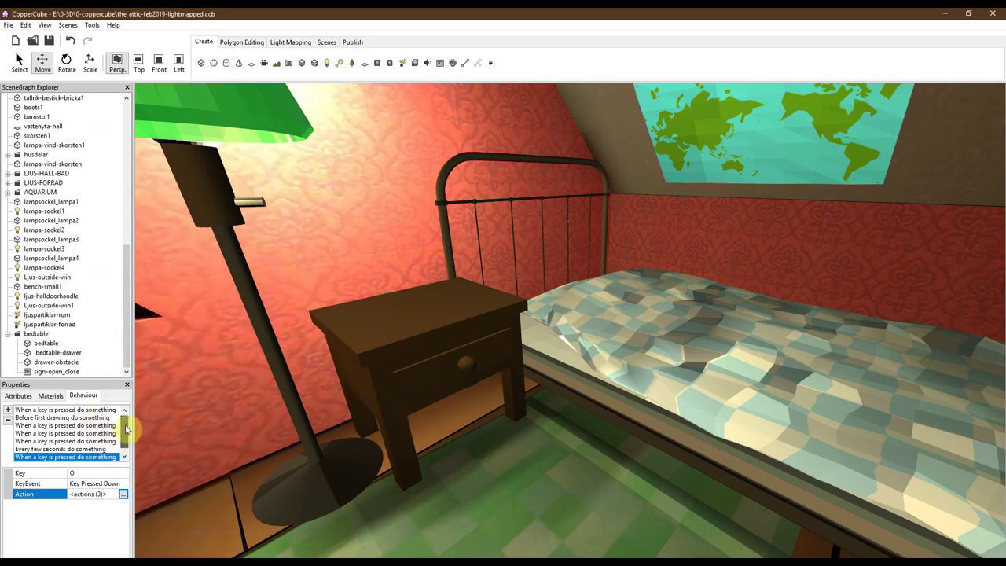
click(69, 362)
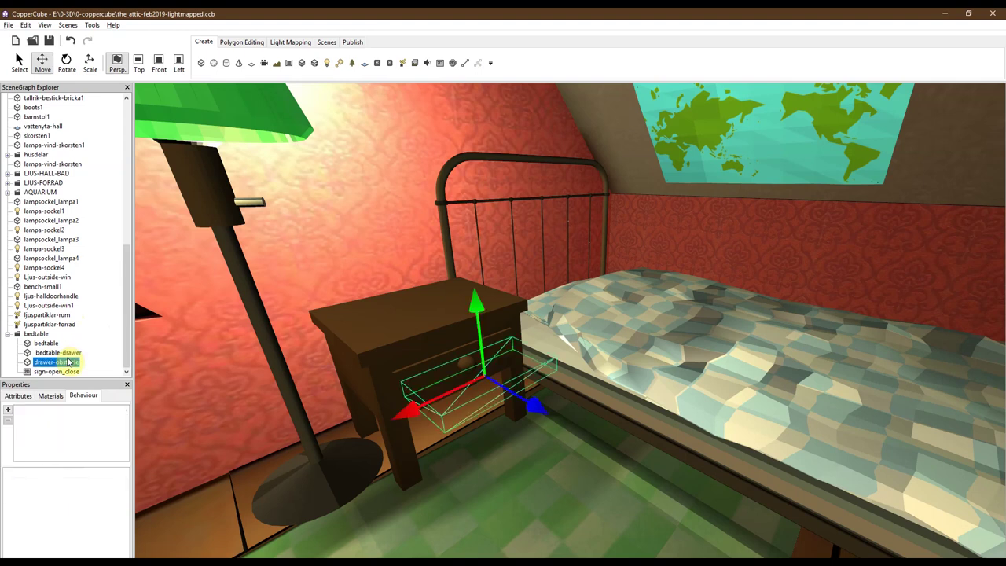
click(57, 352)
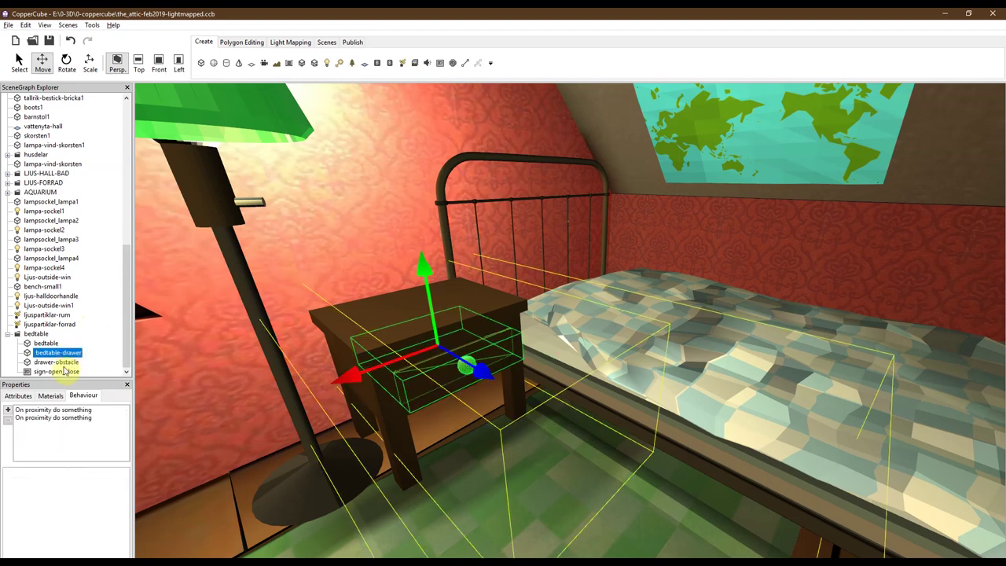
click(59, 419)
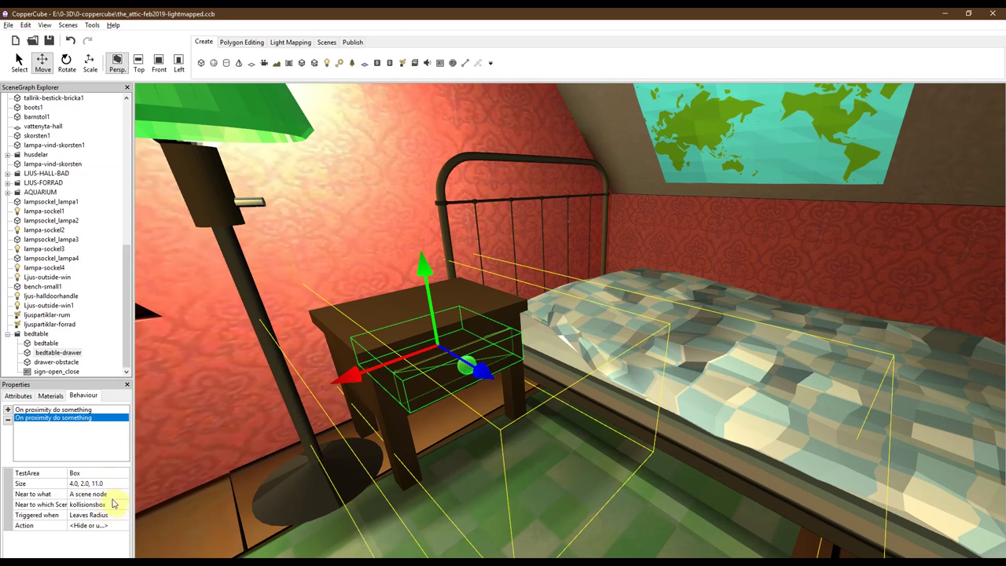
click(110, 514)
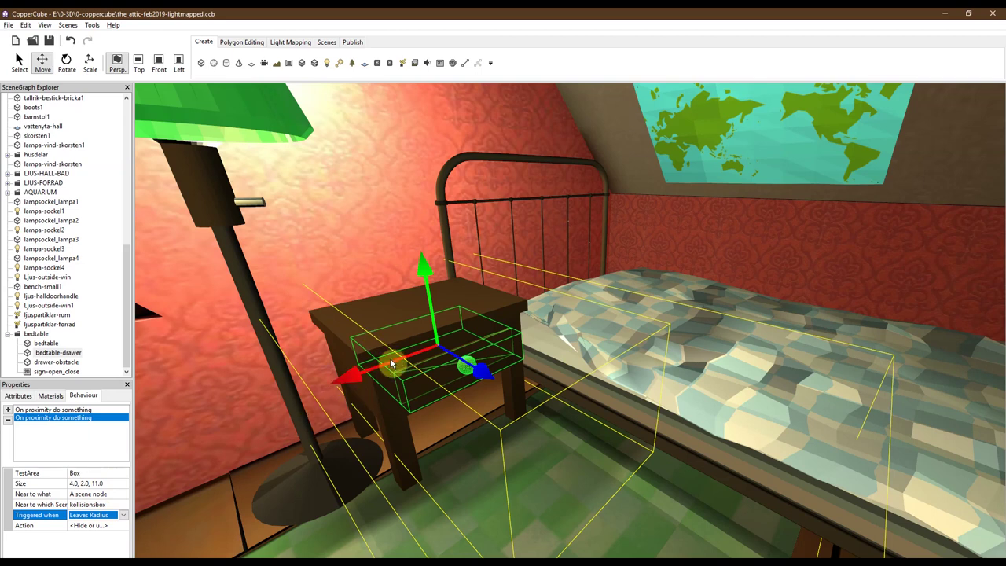
scroll(390, 357, down, 3)
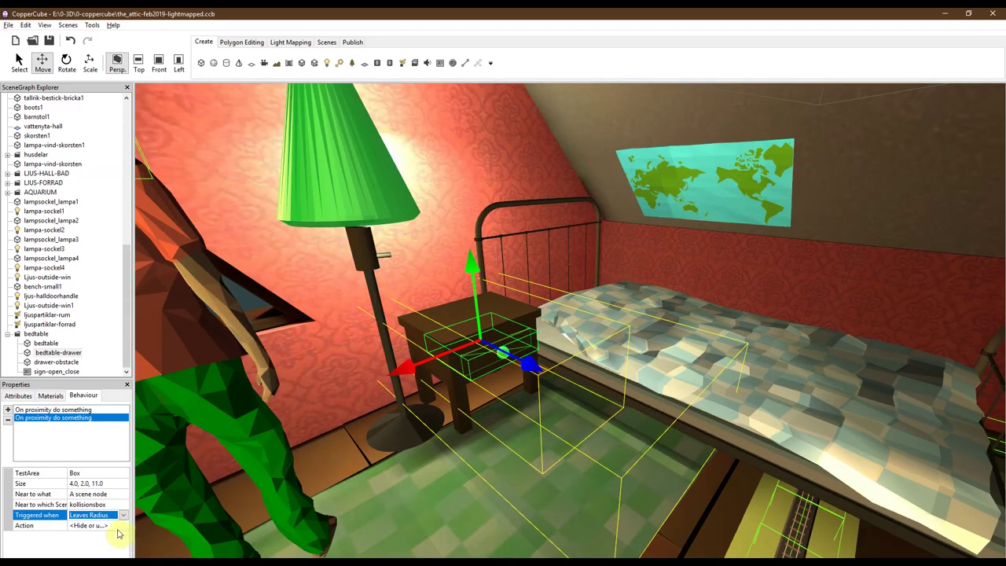
click(118, 525)
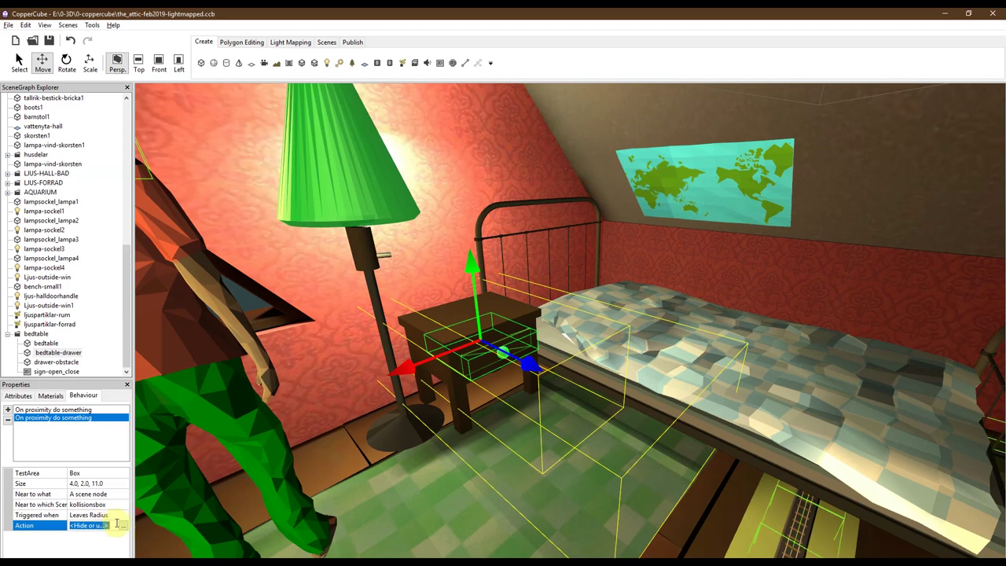
click(121, 526)
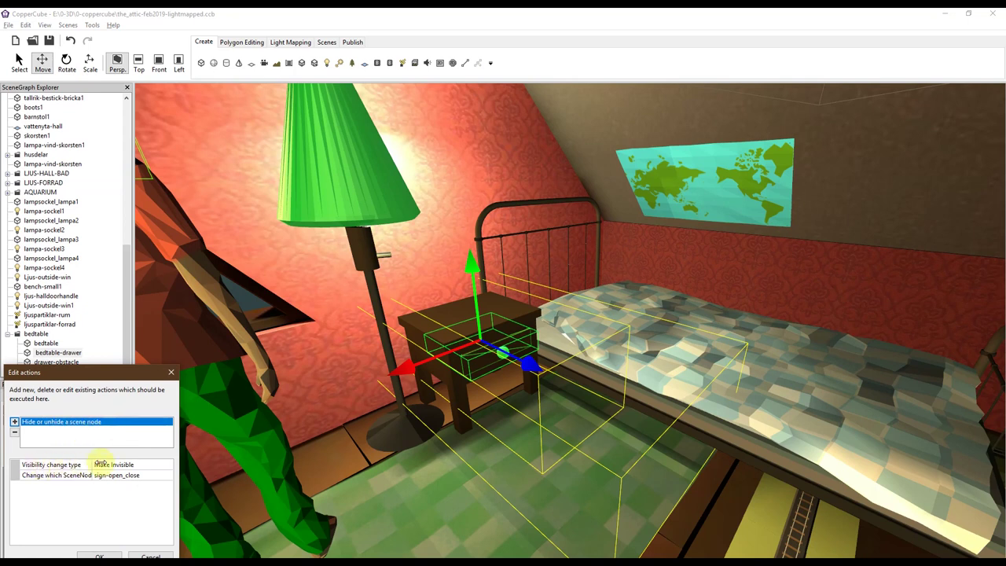
click(110, 464)
click(167, 465)
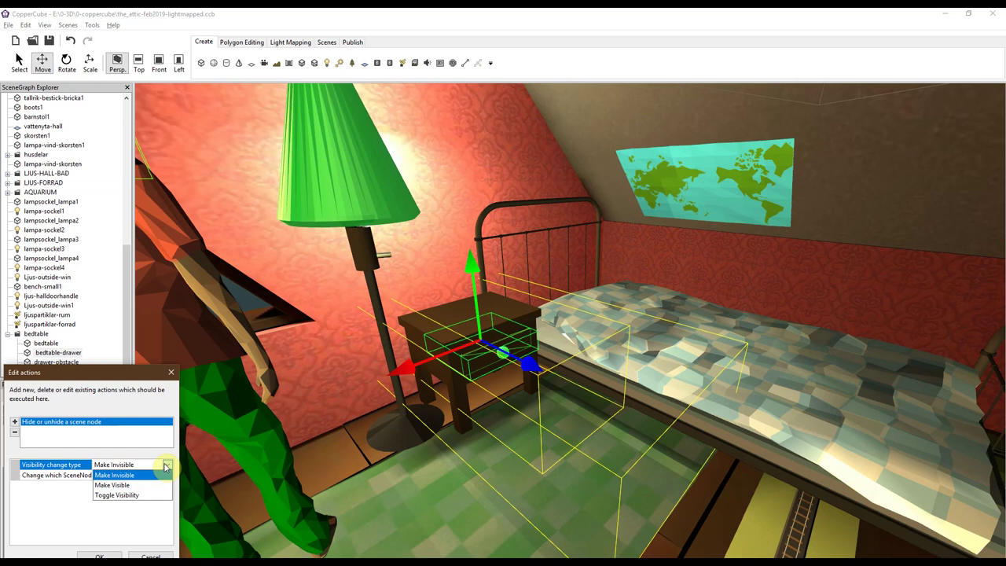
click(165, 465)
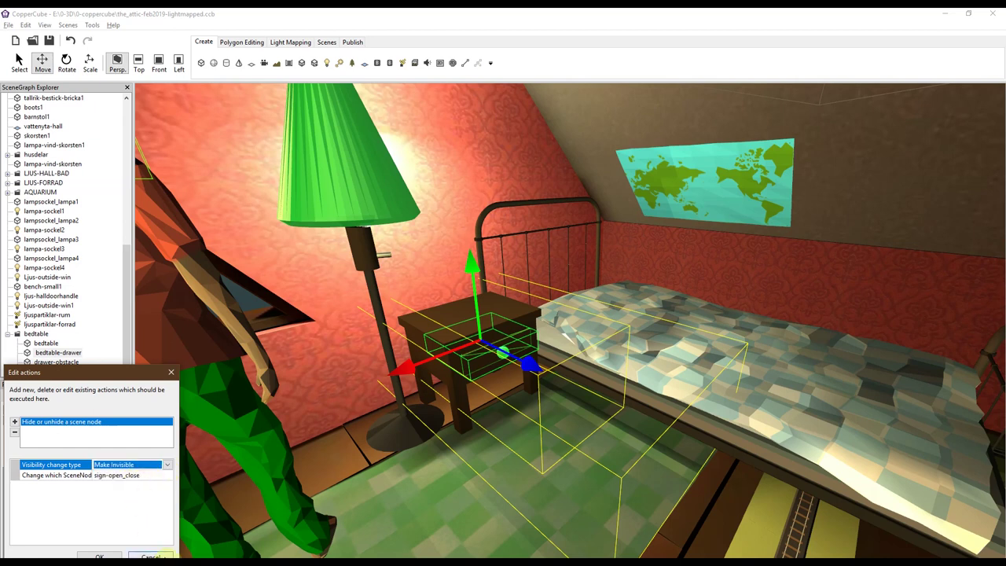
click(153, 554)
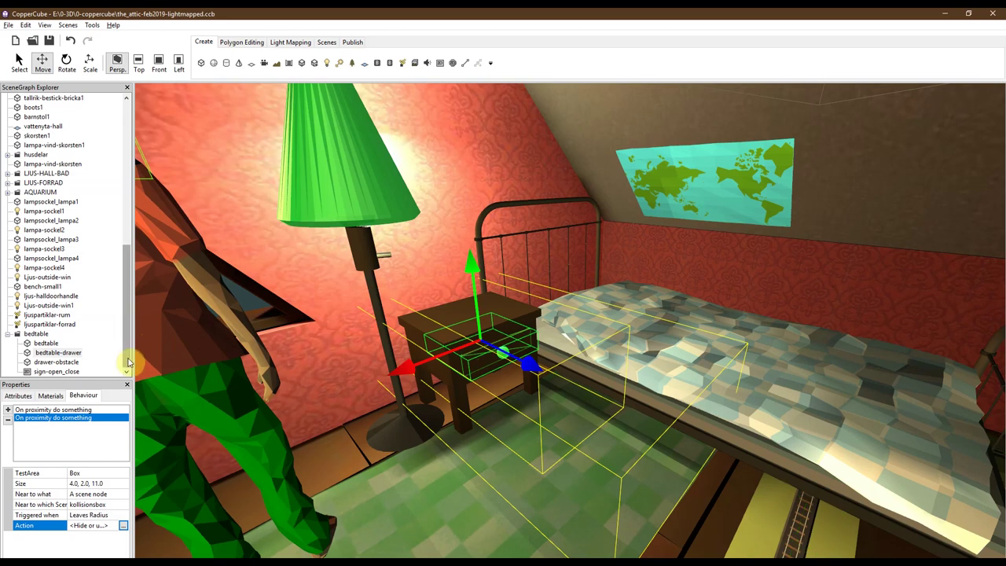
Select Scen1's key C behaviour (Key Pressed Down) and open its three actions.
scroll(112, 250, up, 8)
scroll(112, 249, up, 4)
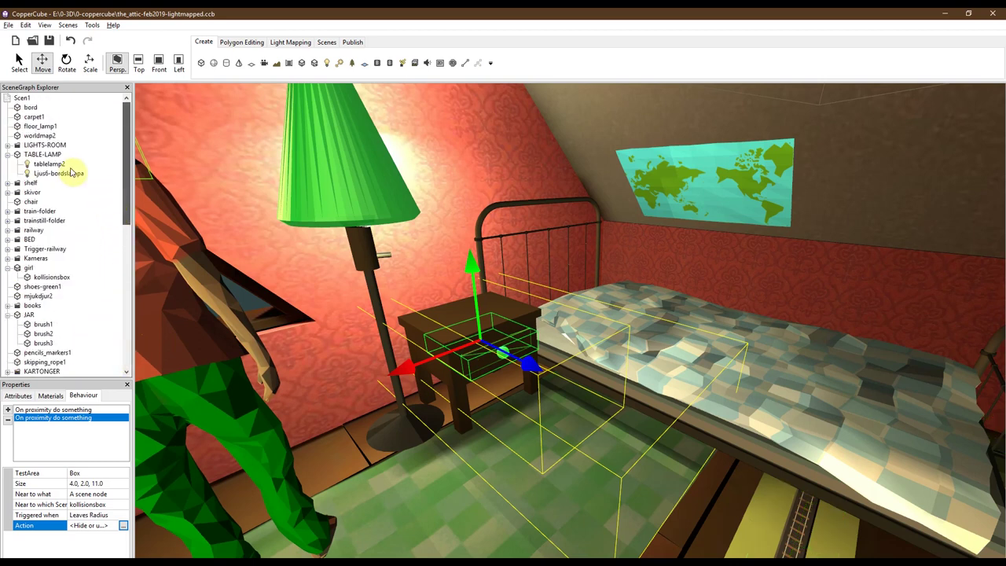
click(21, 97)
scroll(99, 455, down, 1)
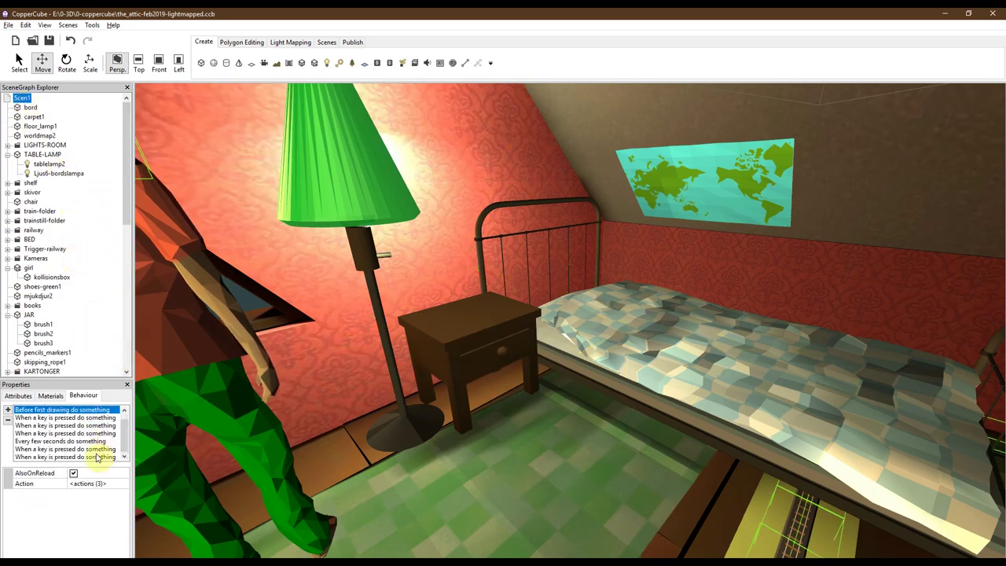
click(98, 457)
click(100, 493)
click(122, 494)
drag(118, 379, 187, 384)
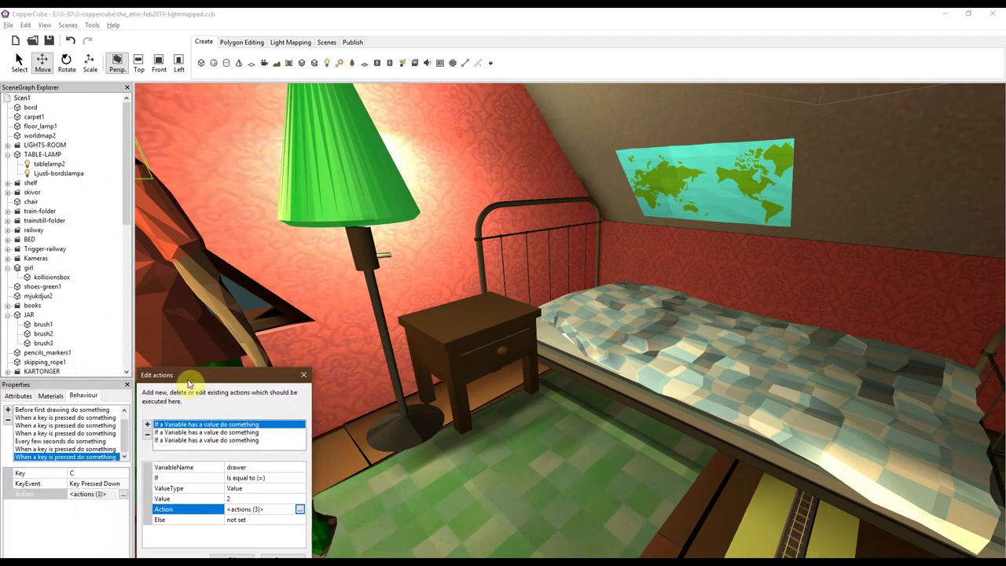
Inspect the drawer-equals-2 branch moving bedtable-drawer by 0.0, 0.0, -2.2, then close both dialogs.
click(299, 509)
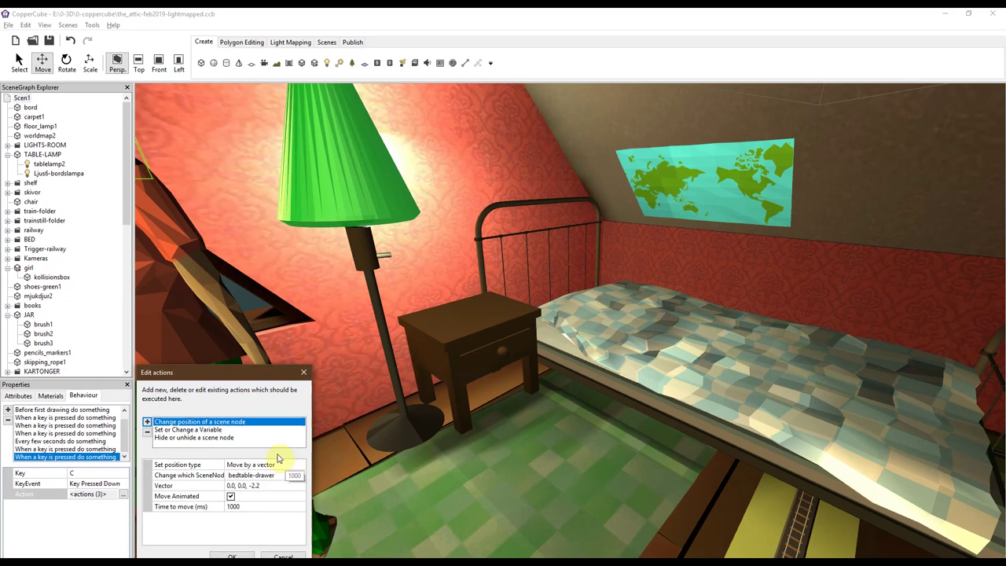
drag(231, 379, 411, 382)
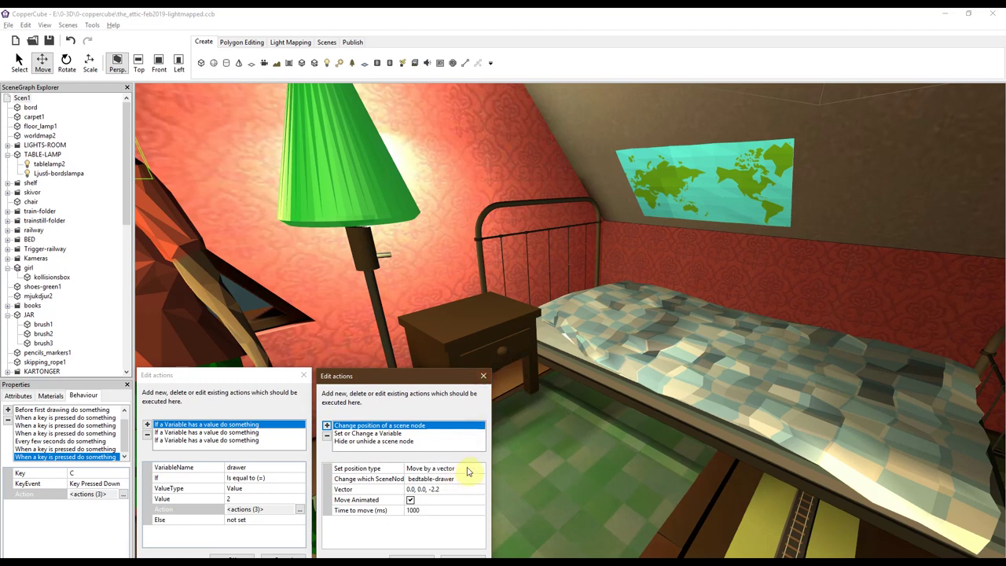
click(432, 490)
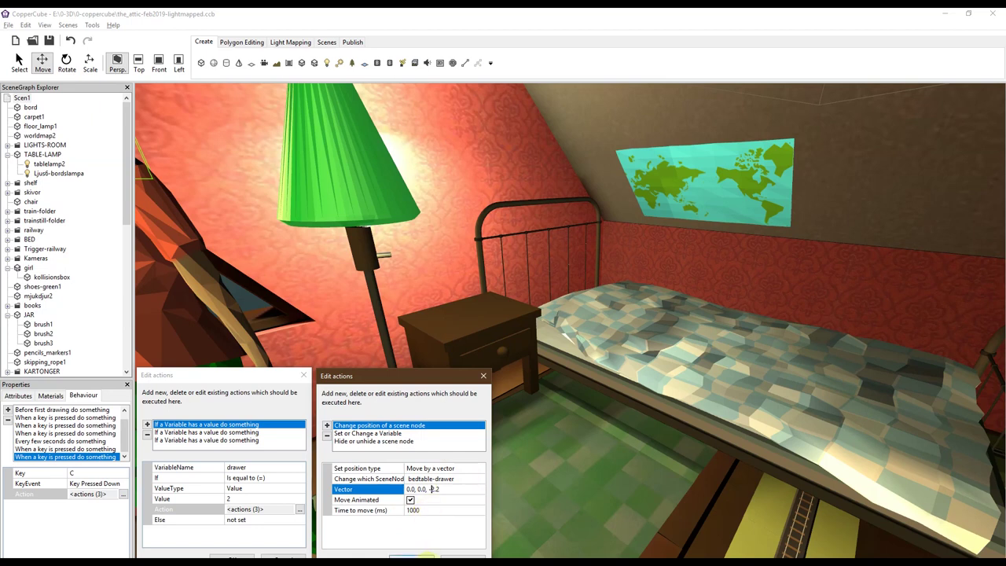
key(Return)
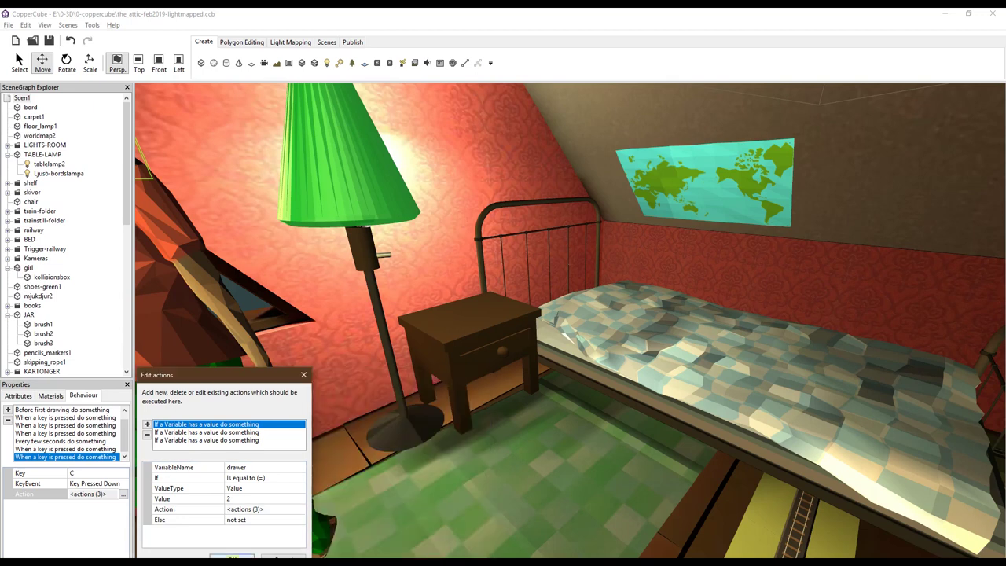
key(Return)
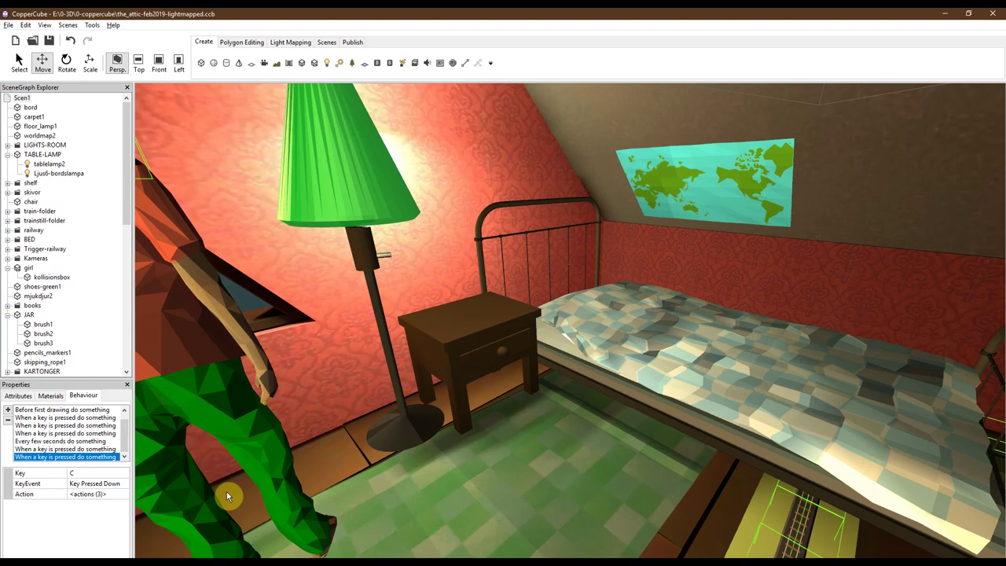
Run the attic scene in the player, open the bedside drawer with O, circle the room, then toggle the drawer again.
key(F5)
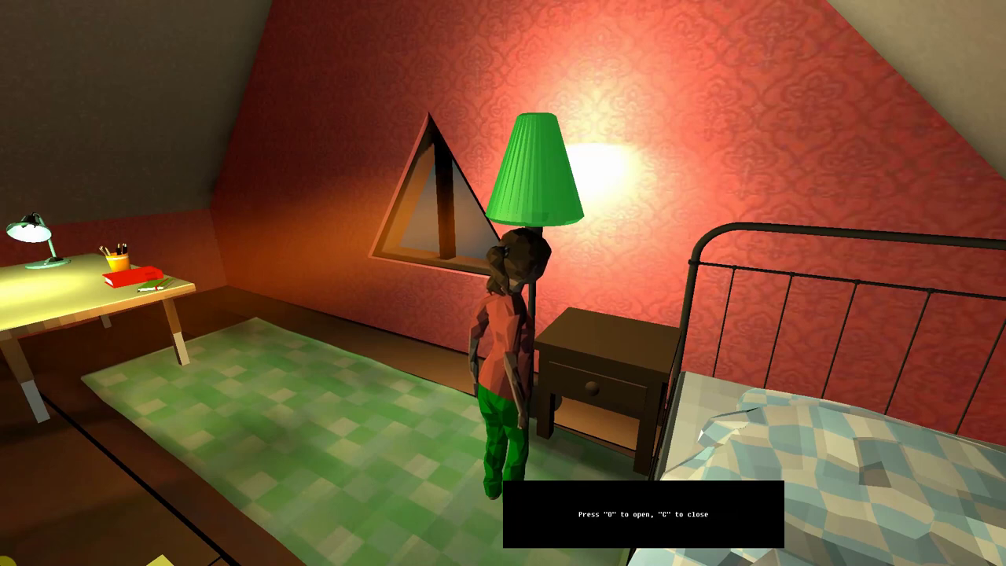
key(o)
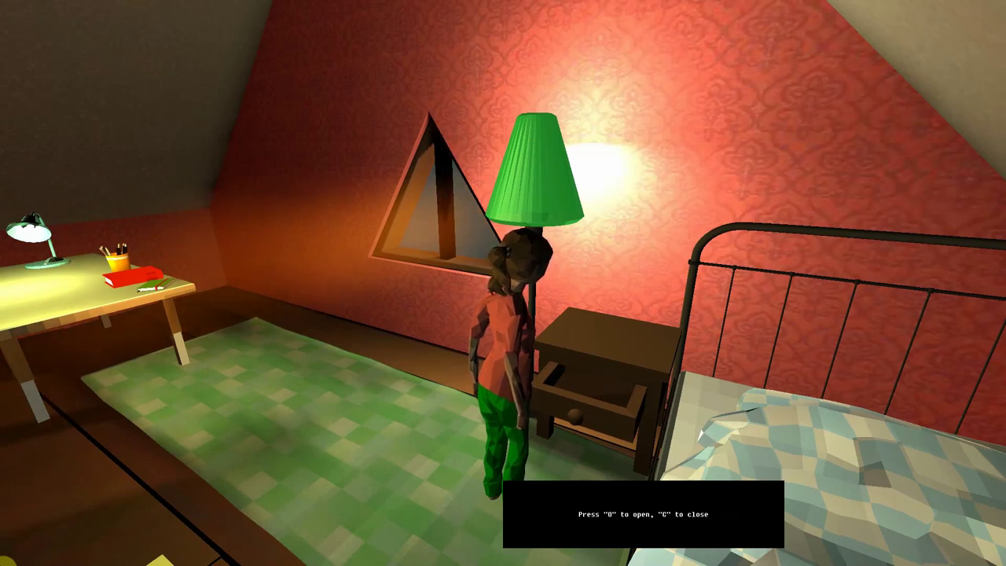
key(w)
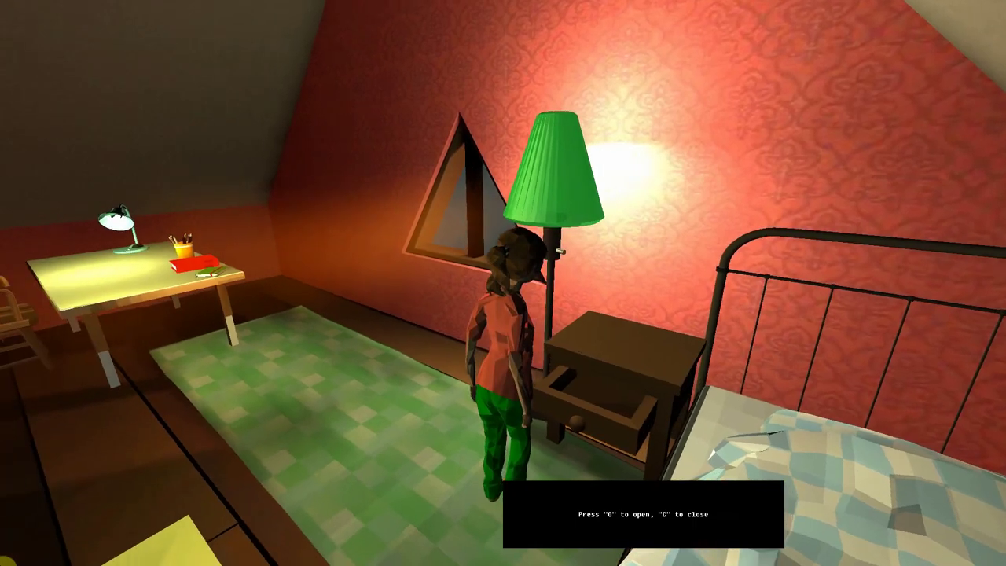
key(a)
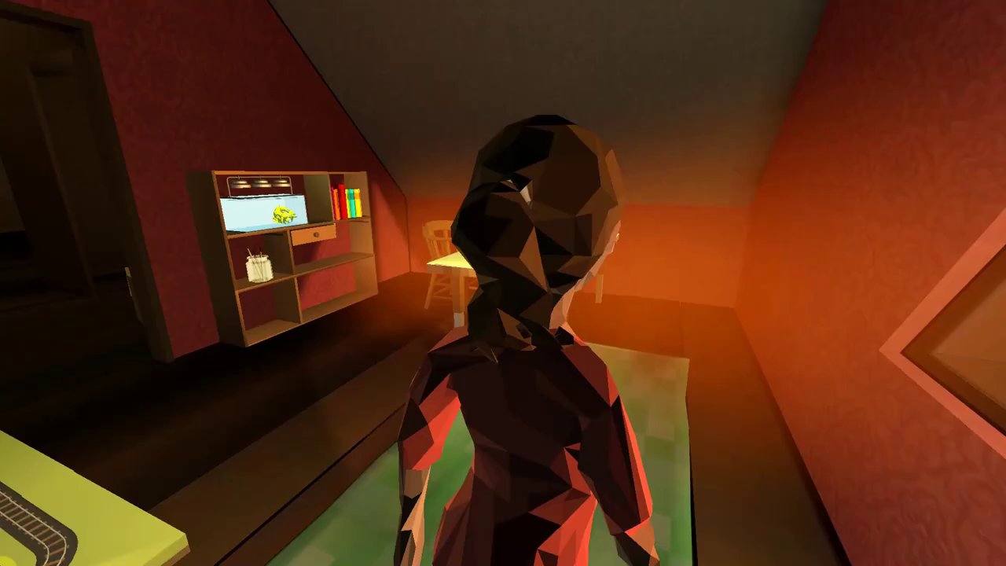
key(a)
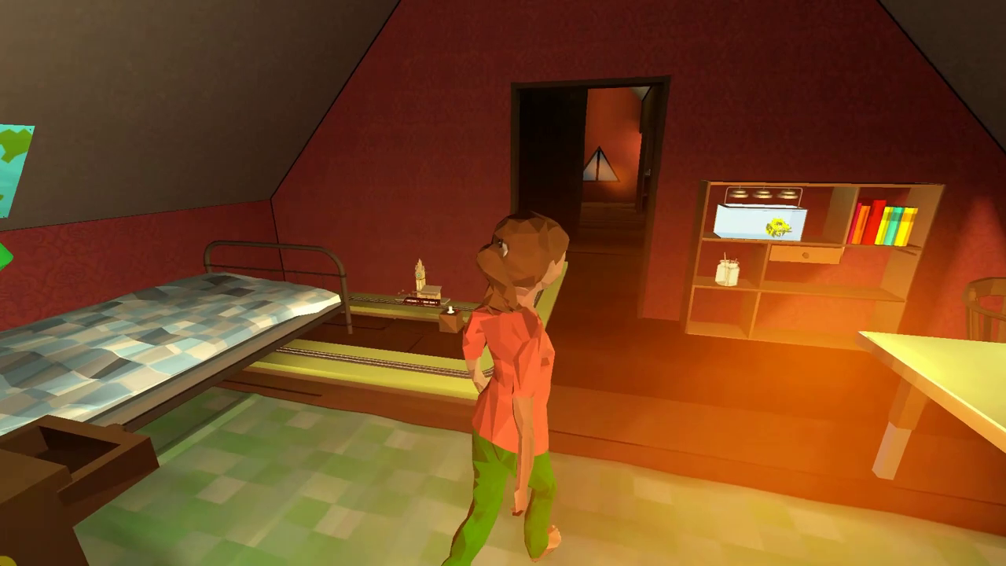
key(a)
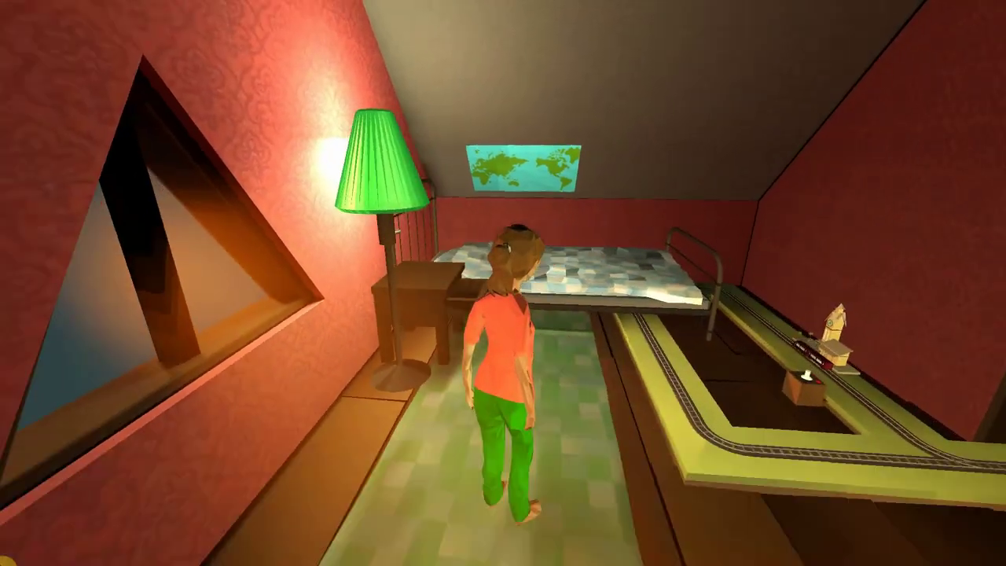
key(a)
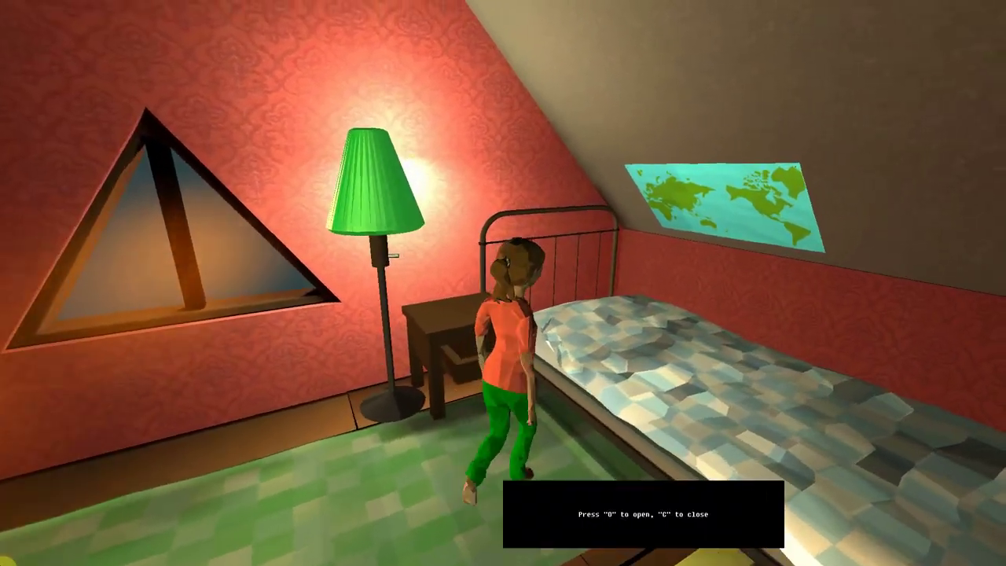
key(a)
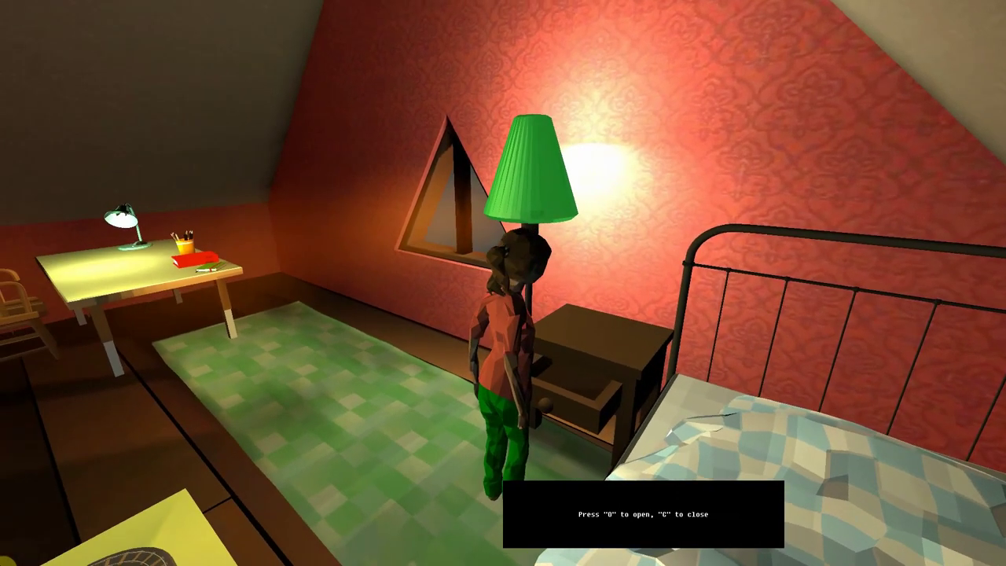
key(o)
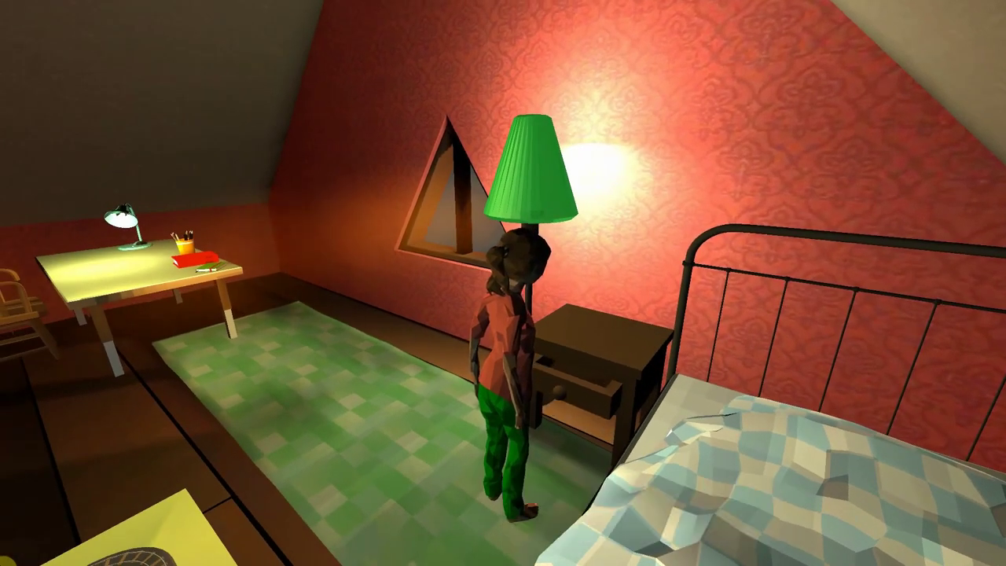